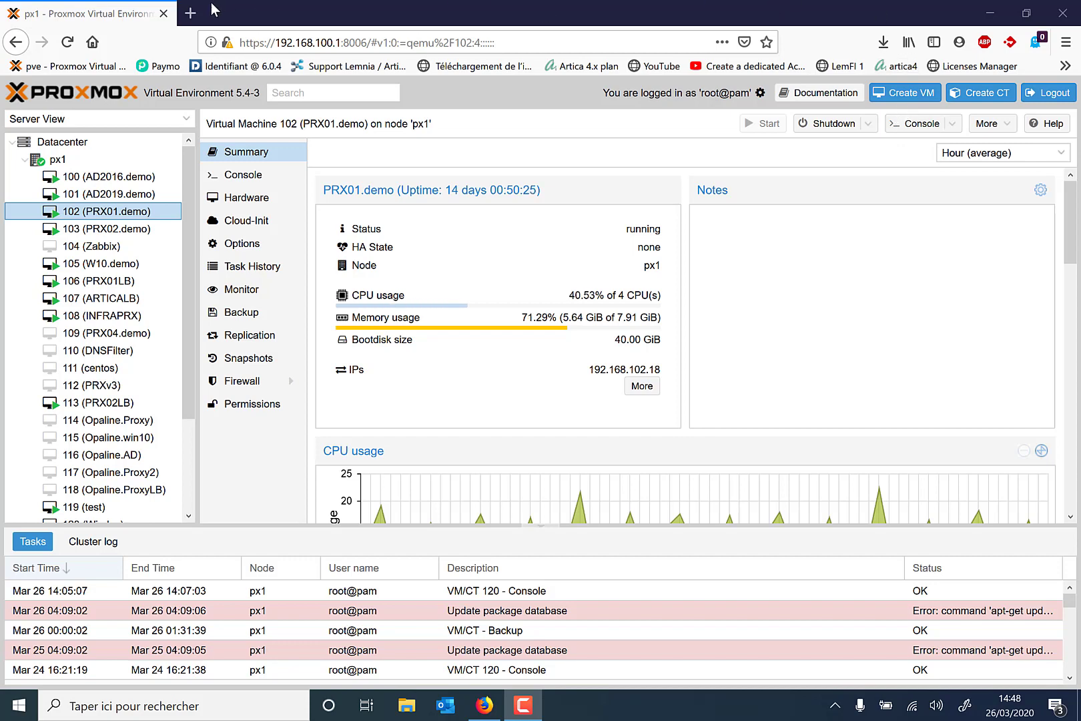
left_click(190, 13)
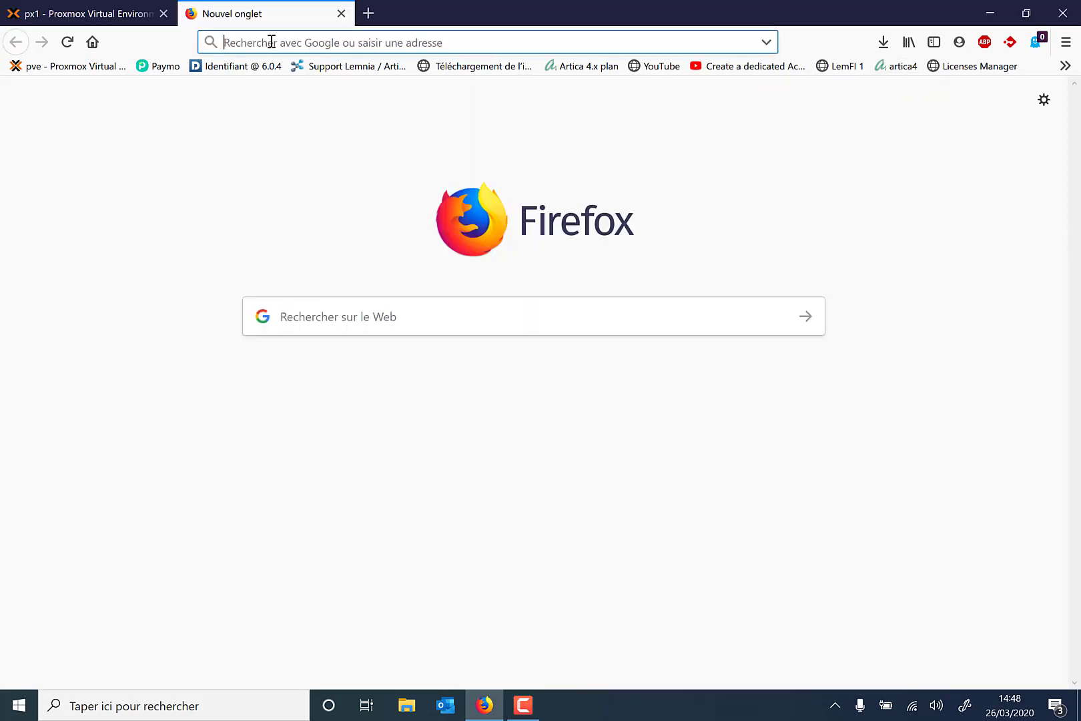
type("https:")
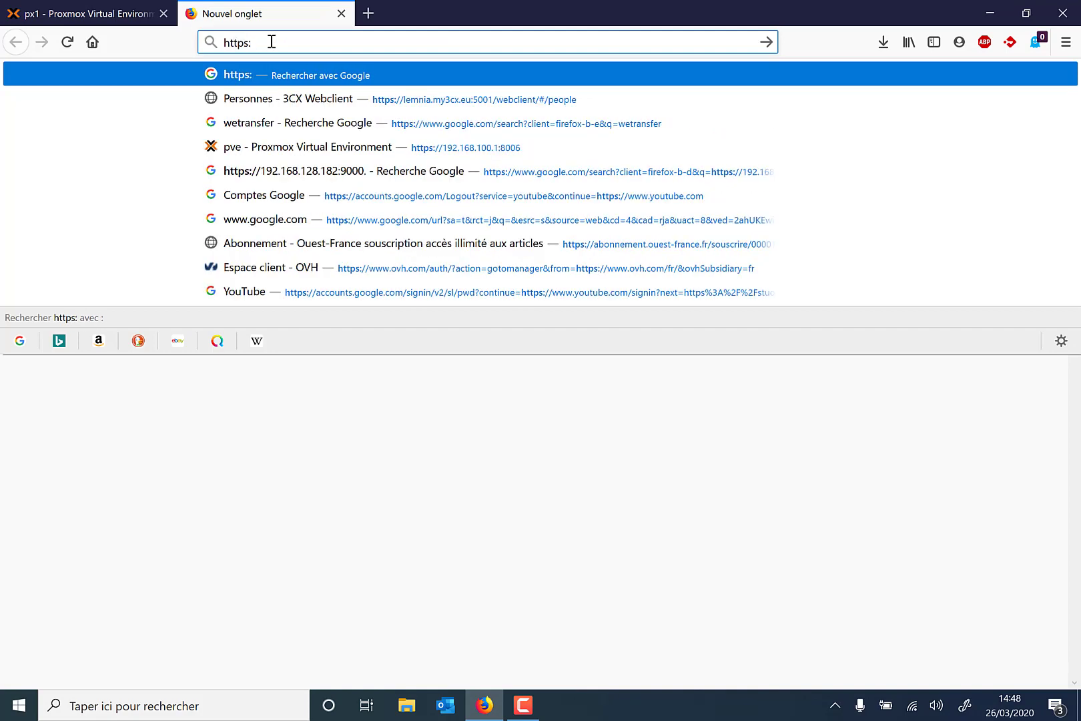
type("//1")
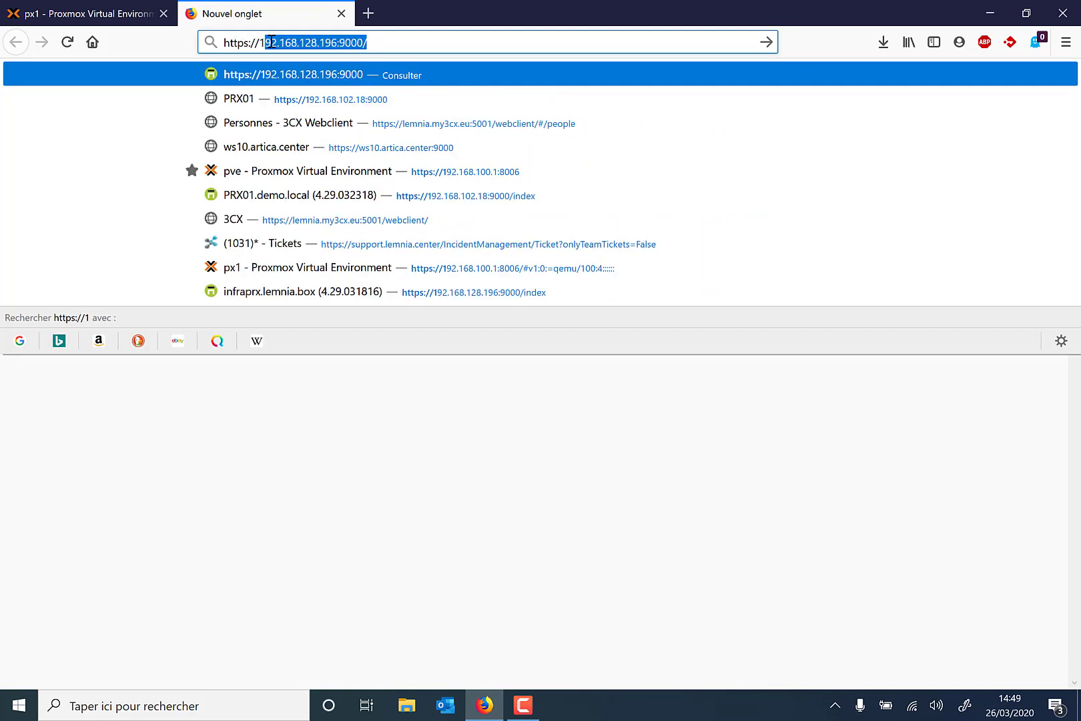
type("92.168.102")
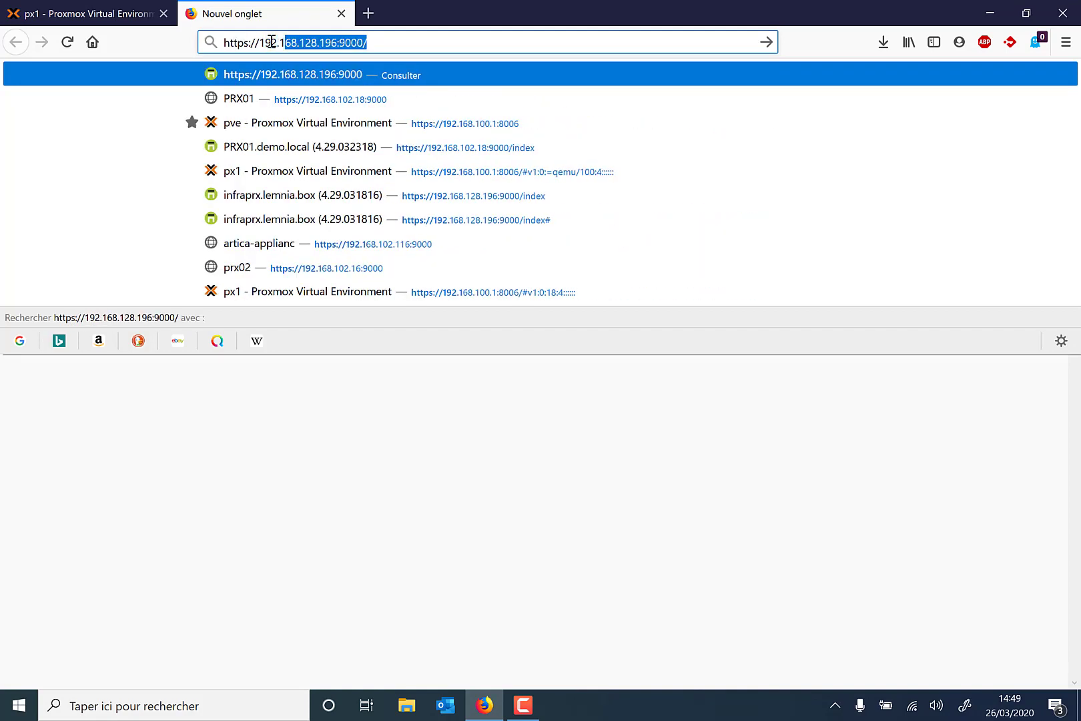
type(".18:90")
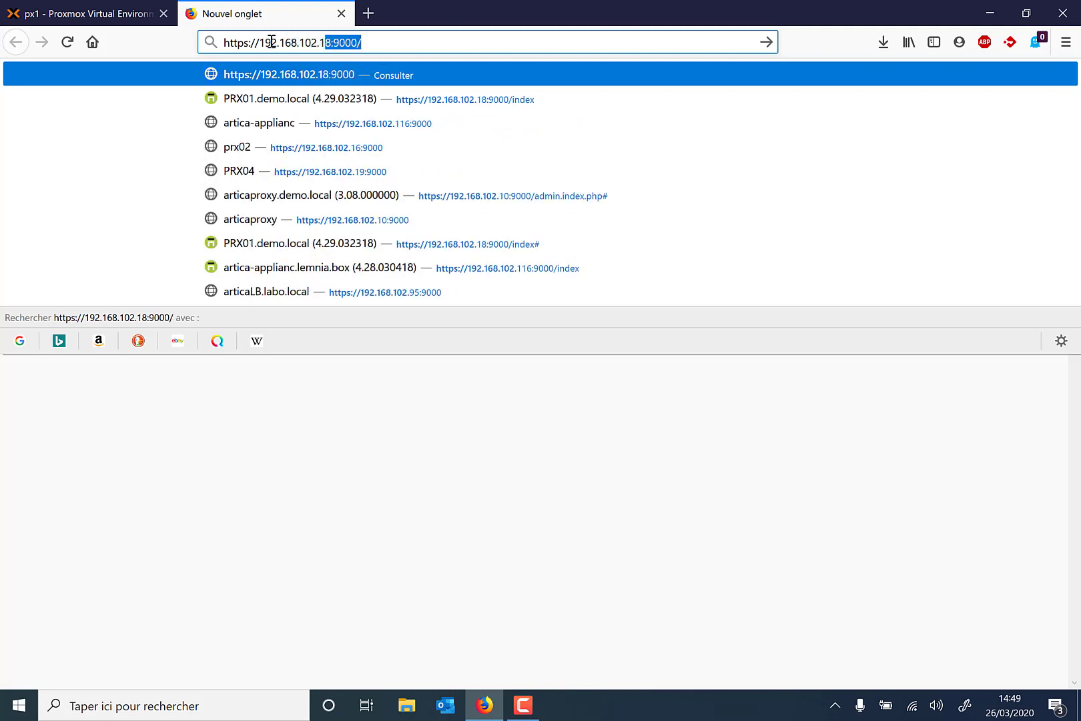
type("00")
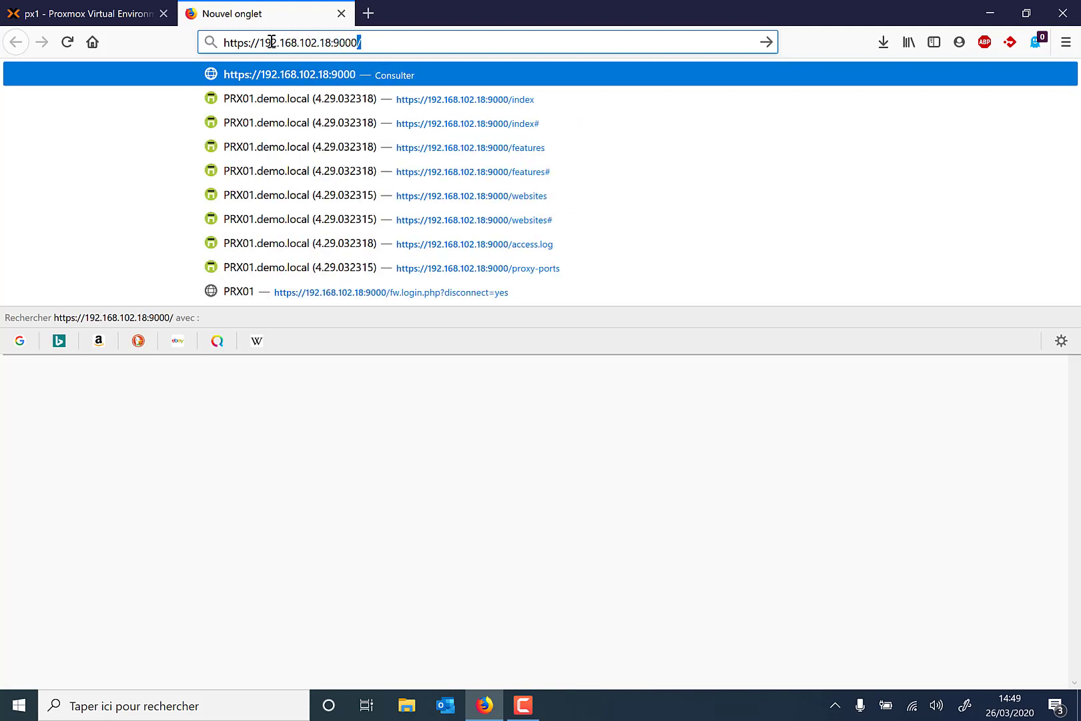
key("Return")
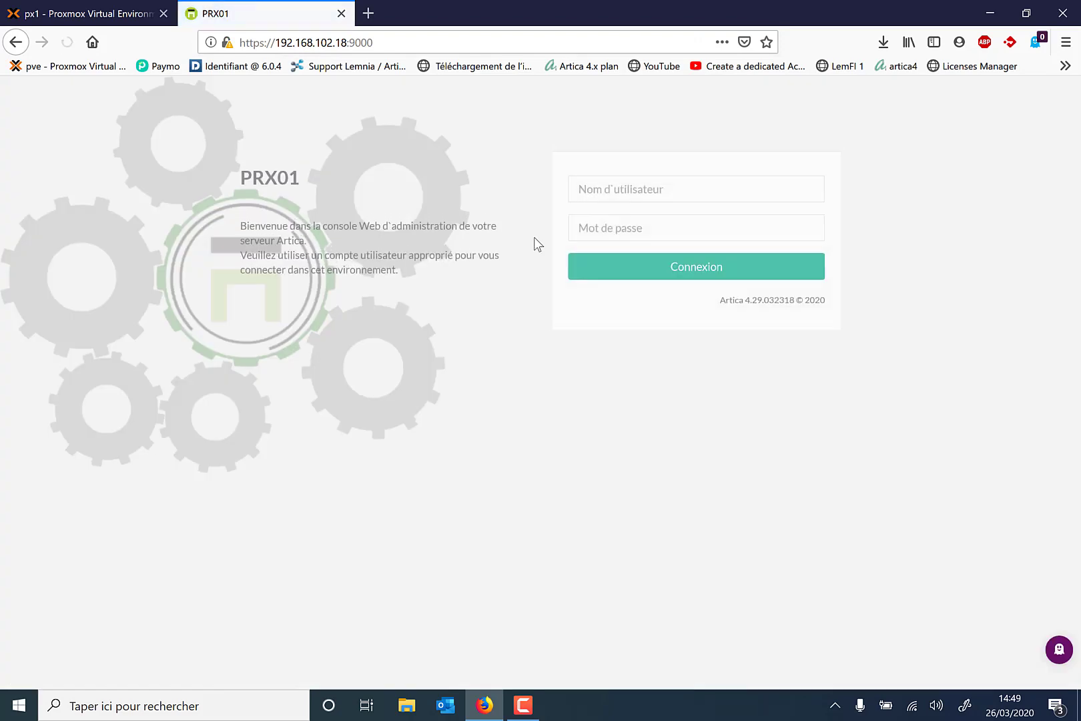
- Log in to the PRX01 console as Manager with the account password
left_click(586, 192)
type("Manager")
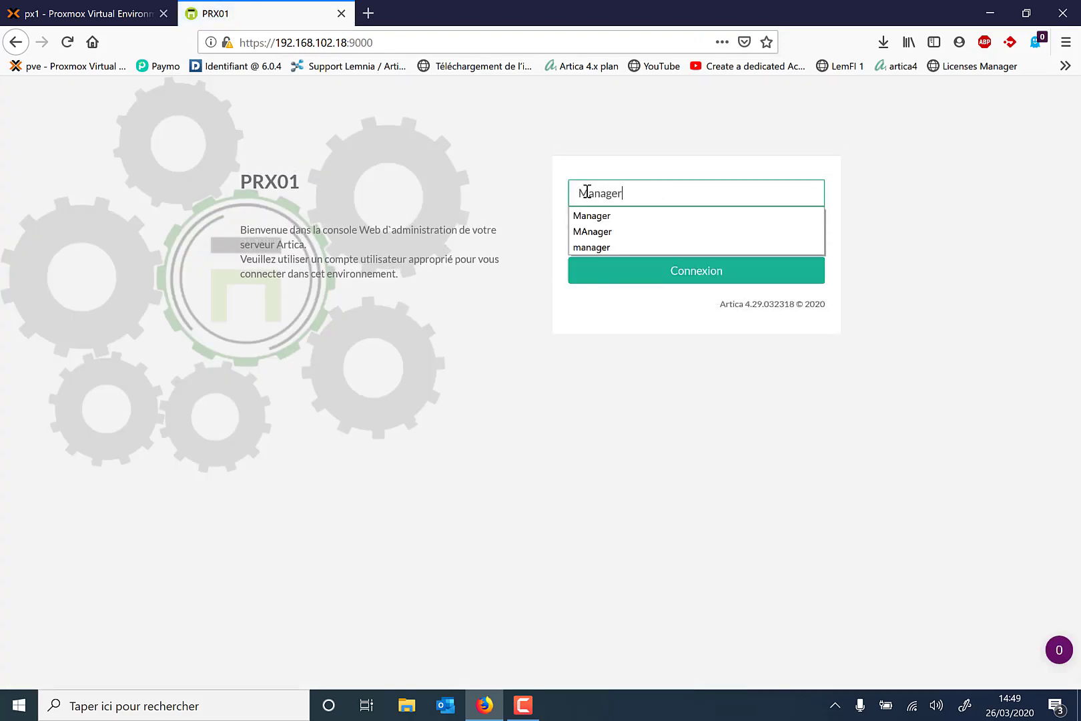
key("Tab")
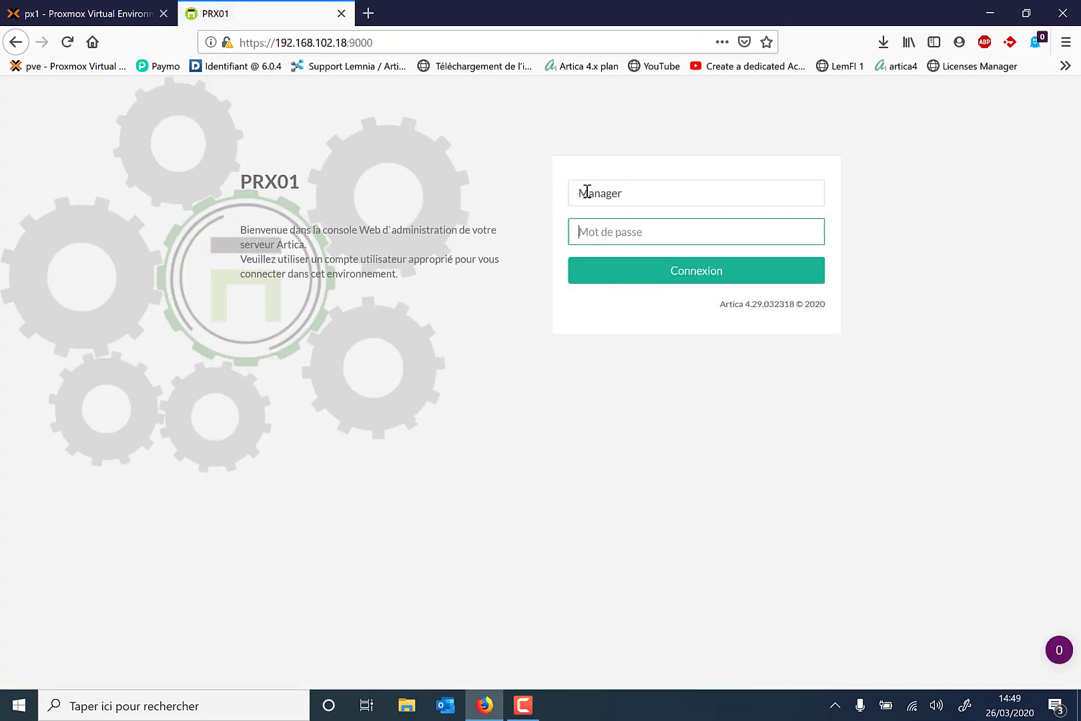
type("*******")
key("Return")
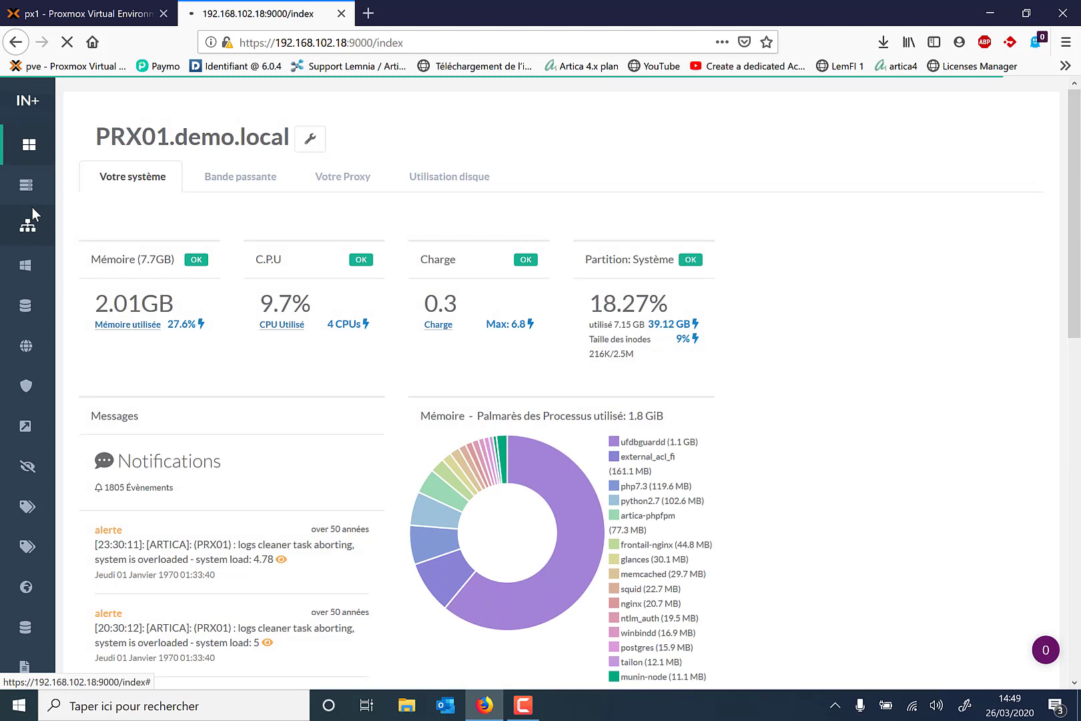
- Find Google Safe Browsing among the system's features by searching for "safe" and install it
left_click(54, 219)
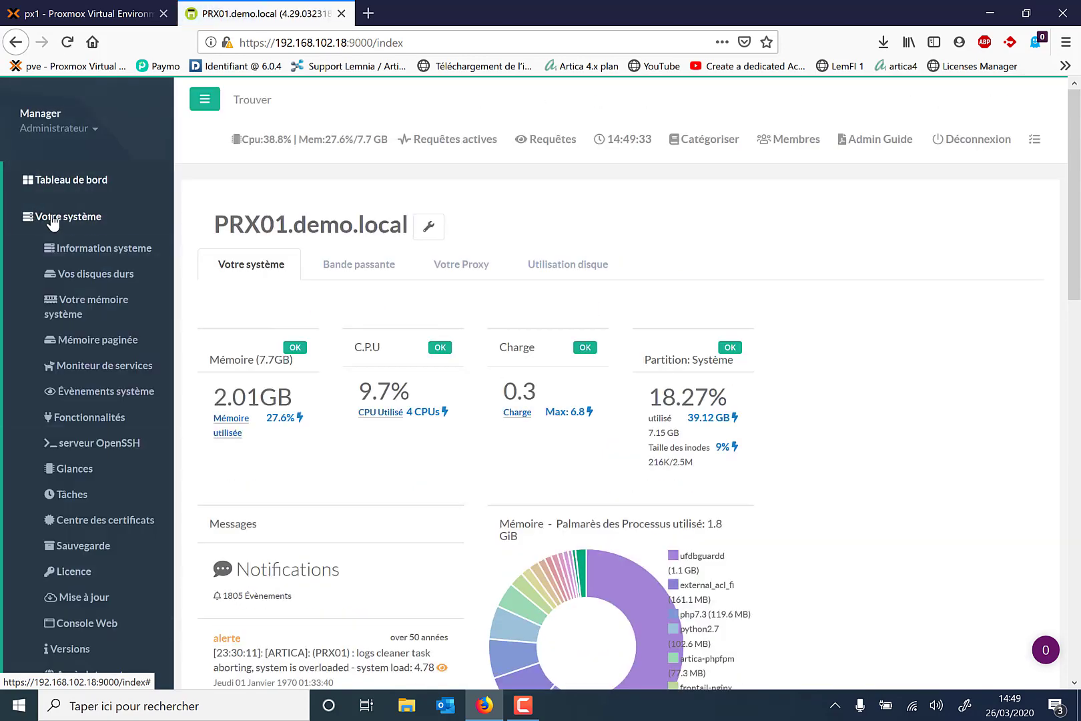
left_click(82, 418)
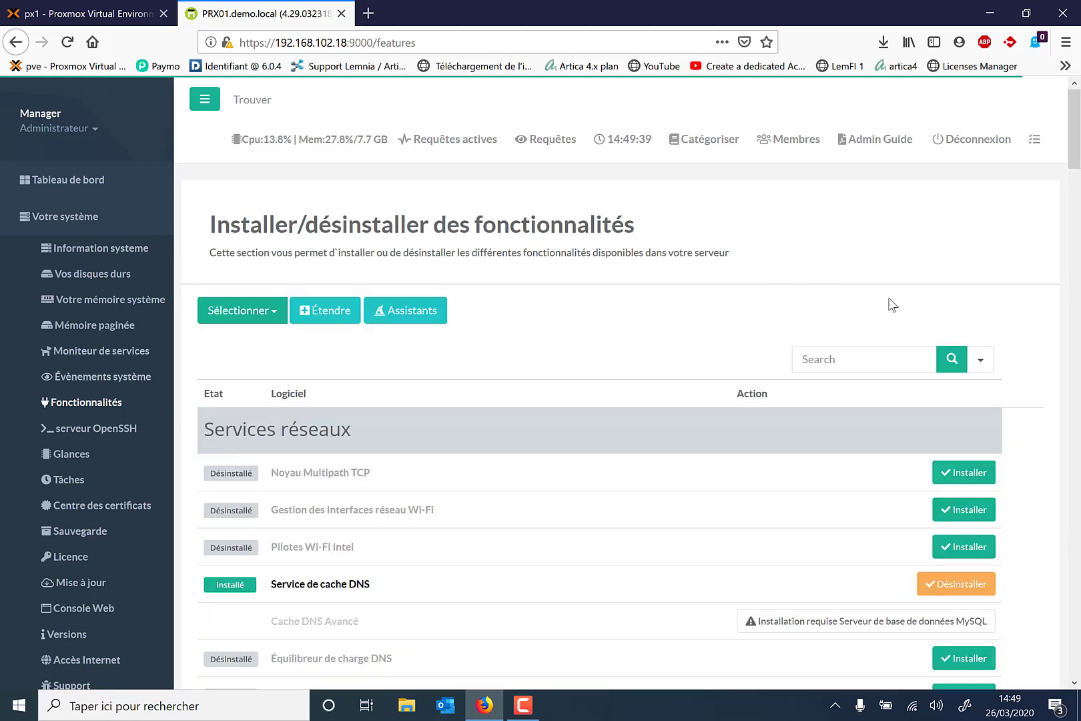
left_click(854, 359)
type("safe")
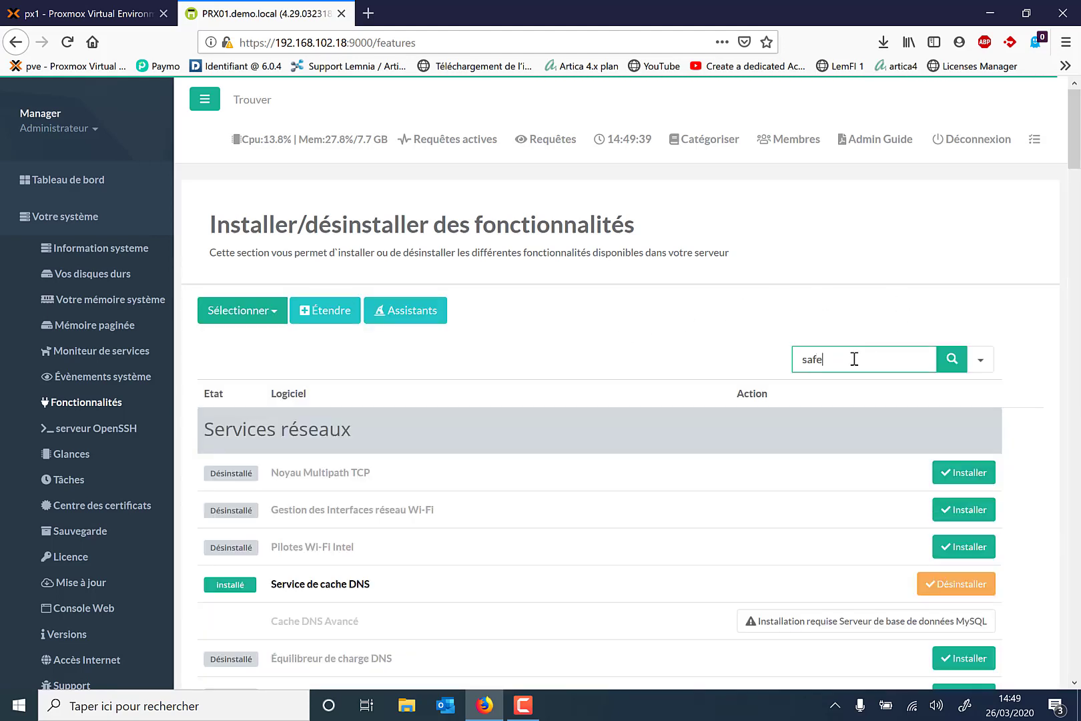
key("Return")
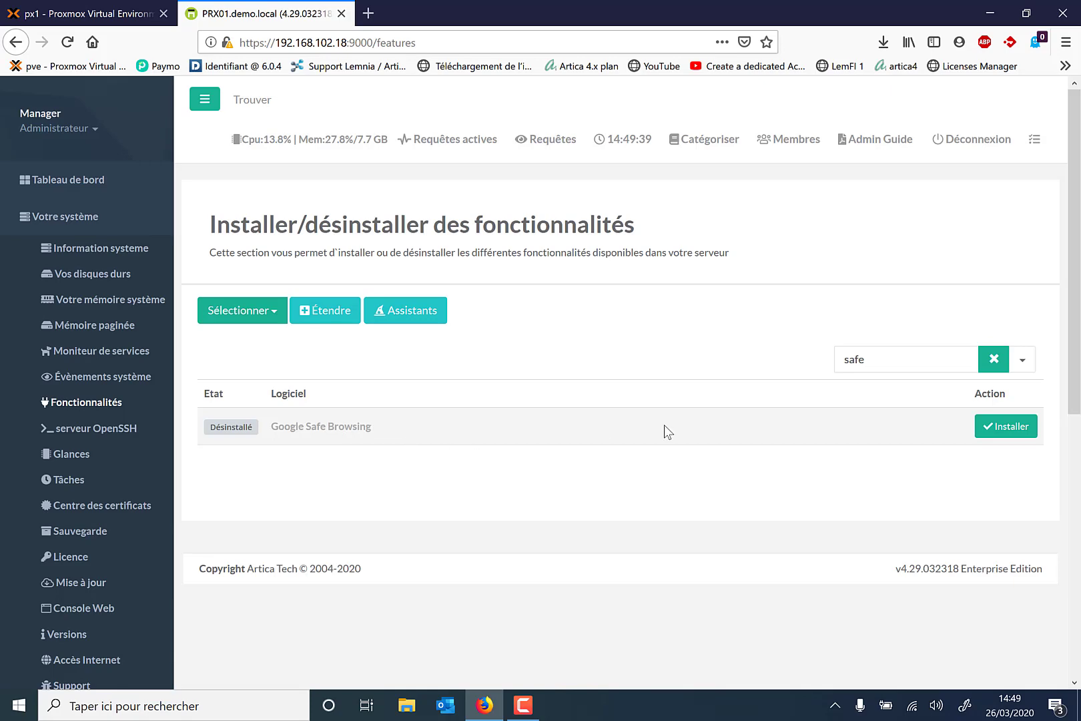
left_click(1017, 433)
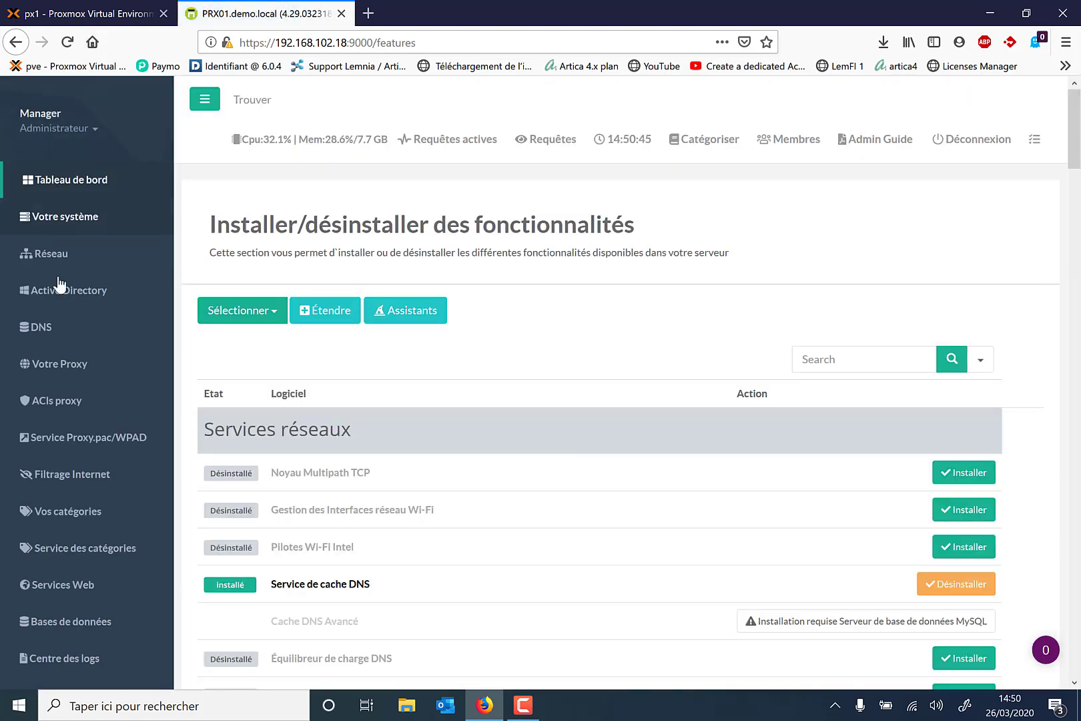
scroll(64, 309, "down", 2)
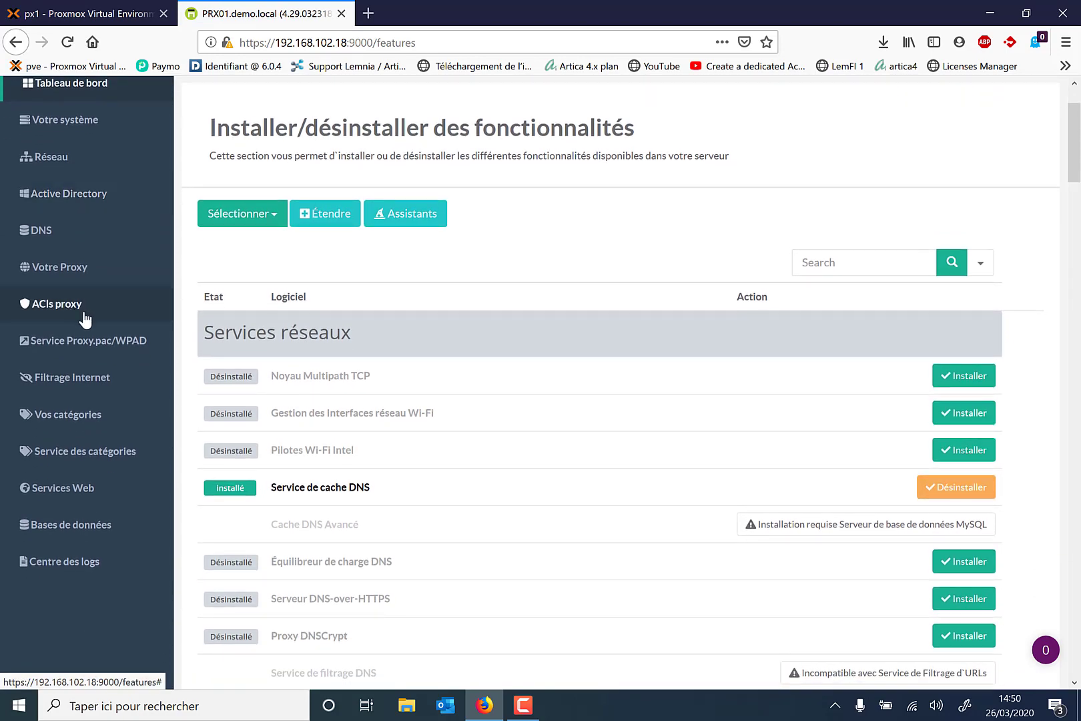
left_click(70, 385)
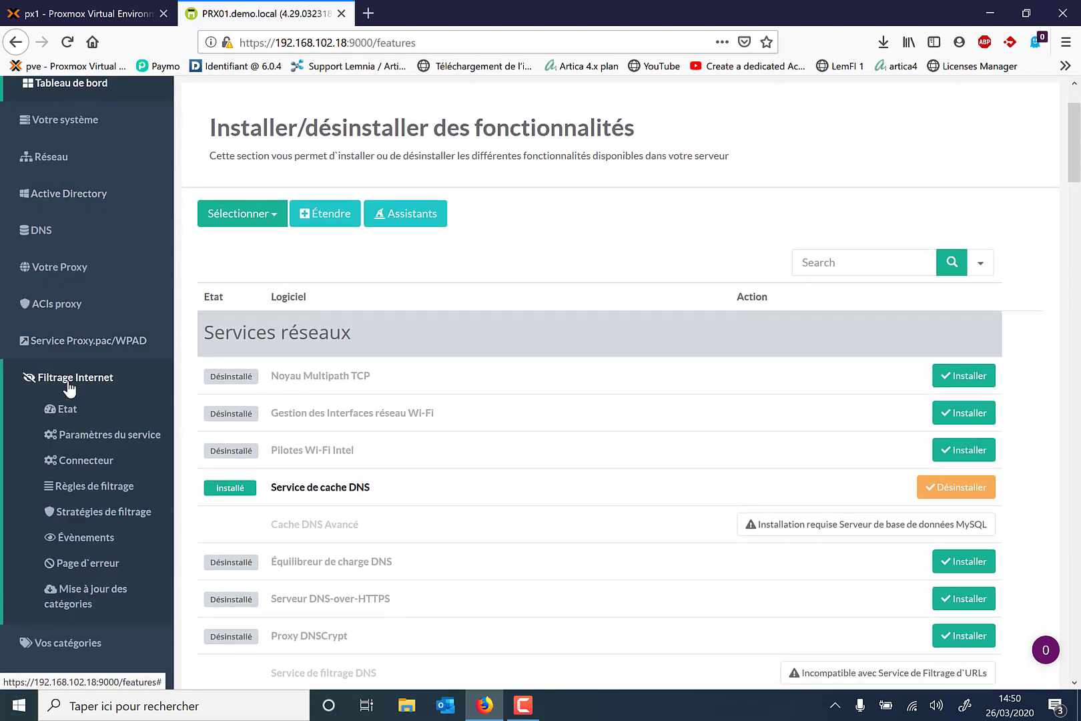
scroll(100, 475, "down", 3)
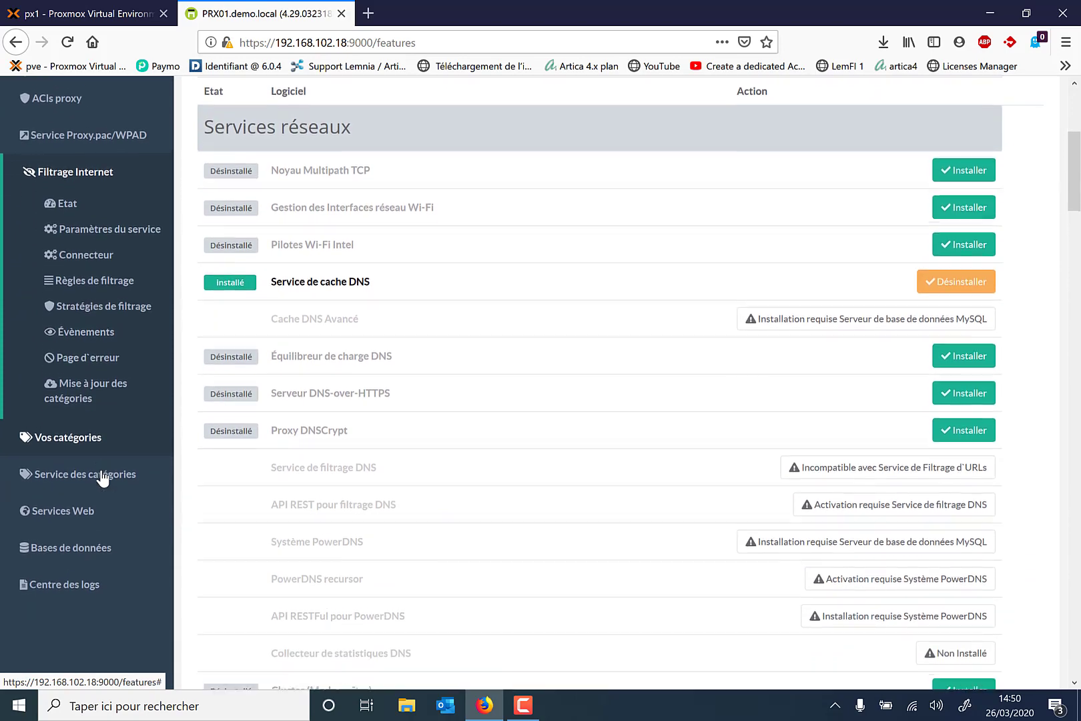
scroll(101, 479, "up", 3)
scroll(67, 478, "up", 2)
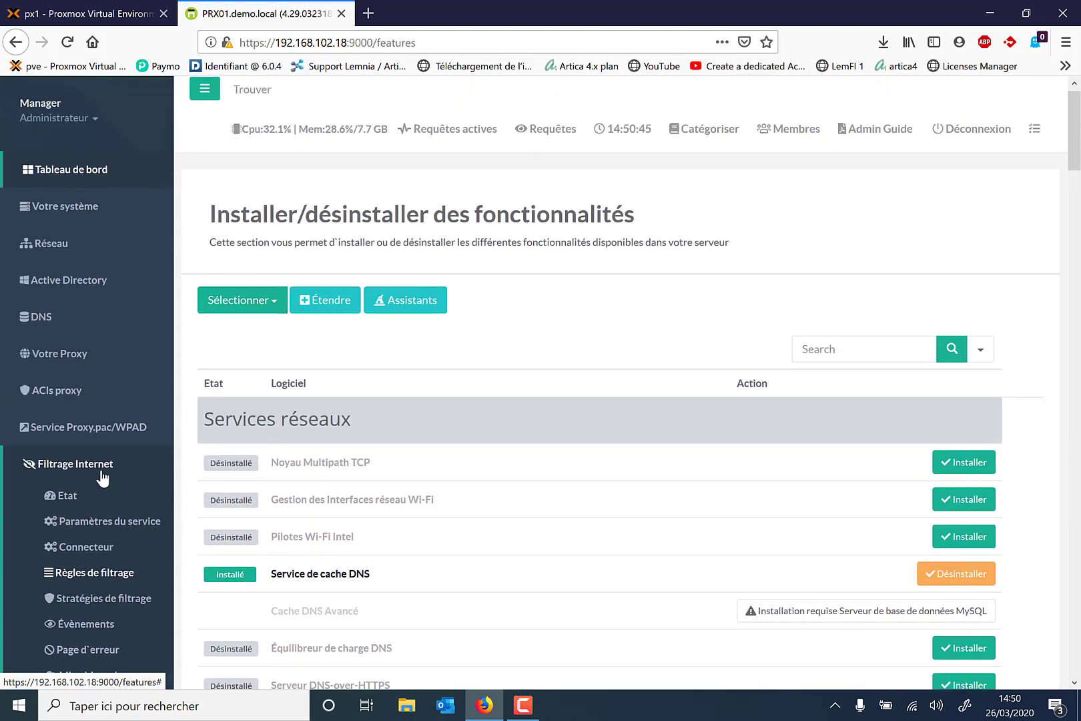
- Open the proxy's Safe Browsing page and bring its parameters, including the API key field, into view
left_click(71, 373)
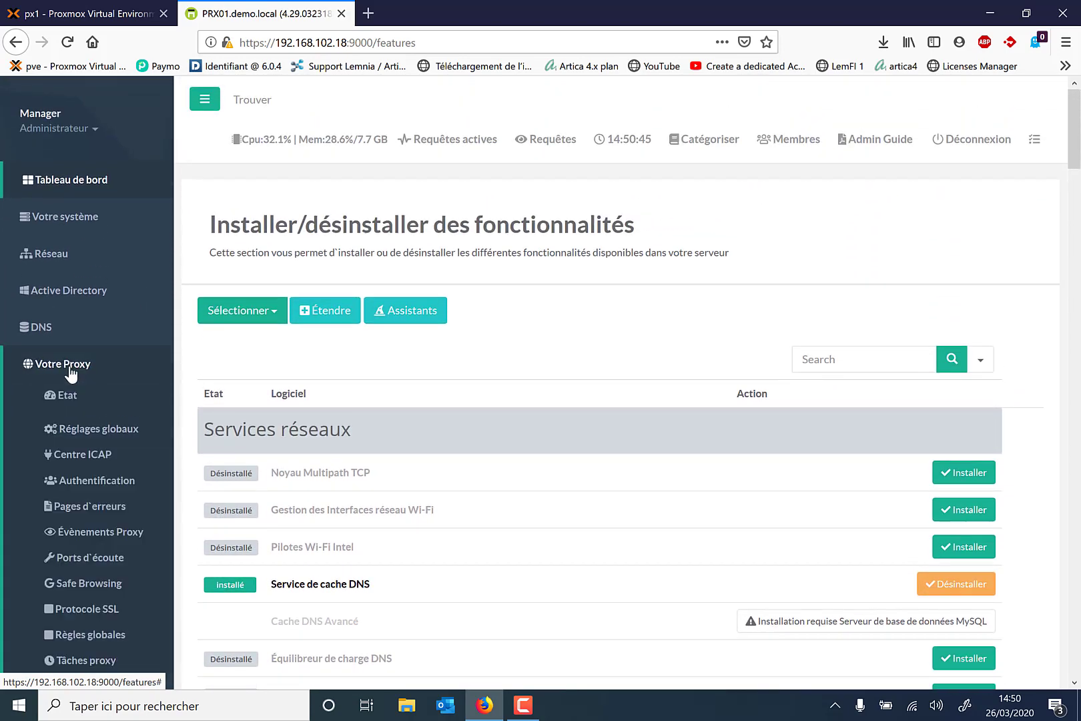
scroll(75, 495, "down", 2)
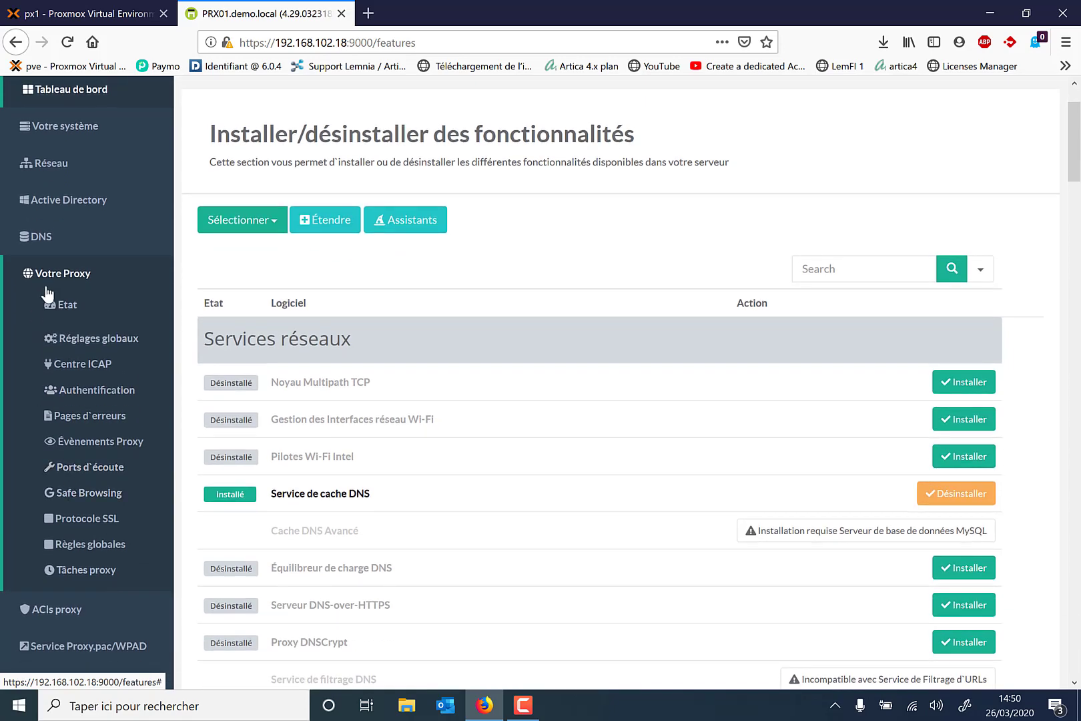
left_click(81, 495)
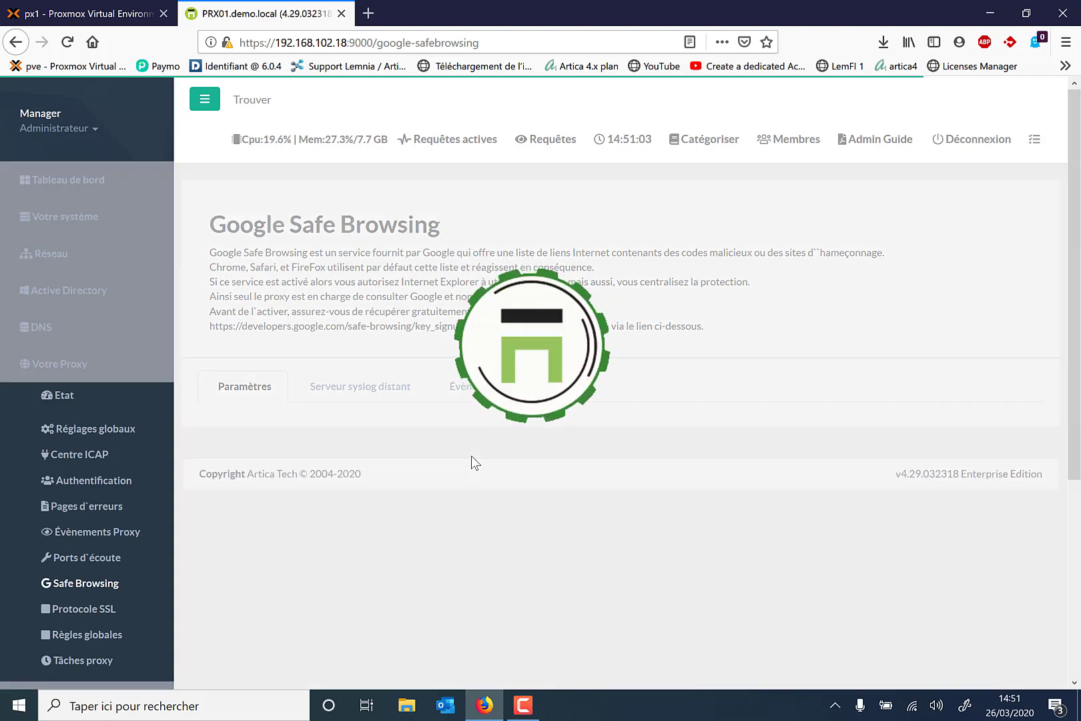
scroll(471, 461, "down", 3)
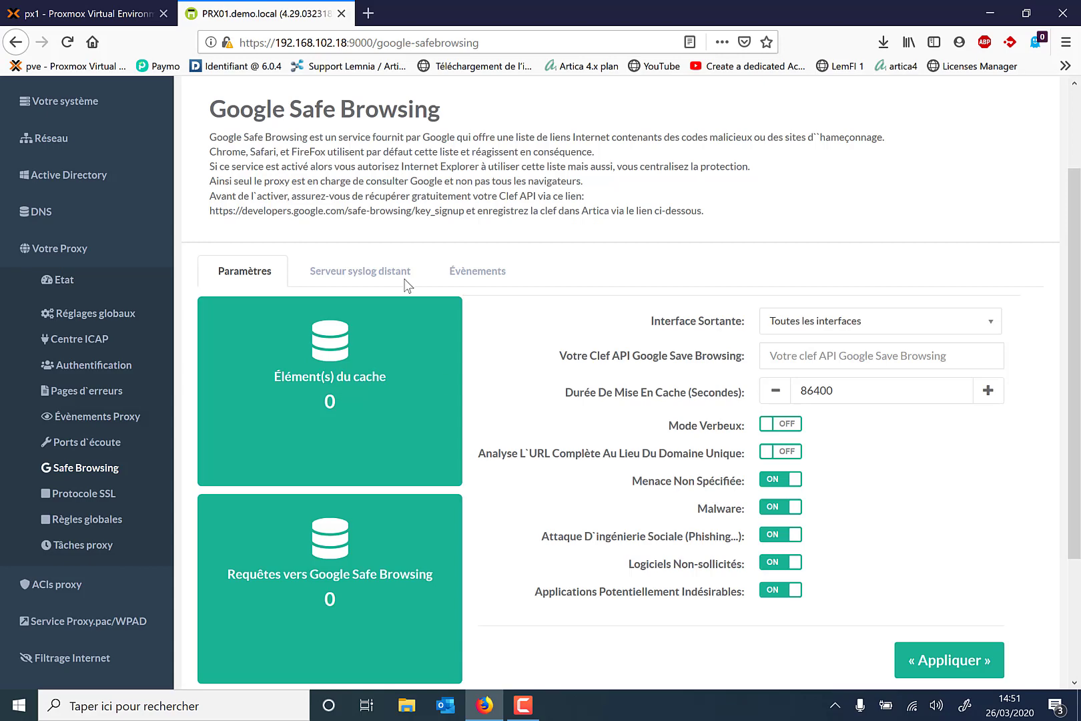
left_click(368, 13)
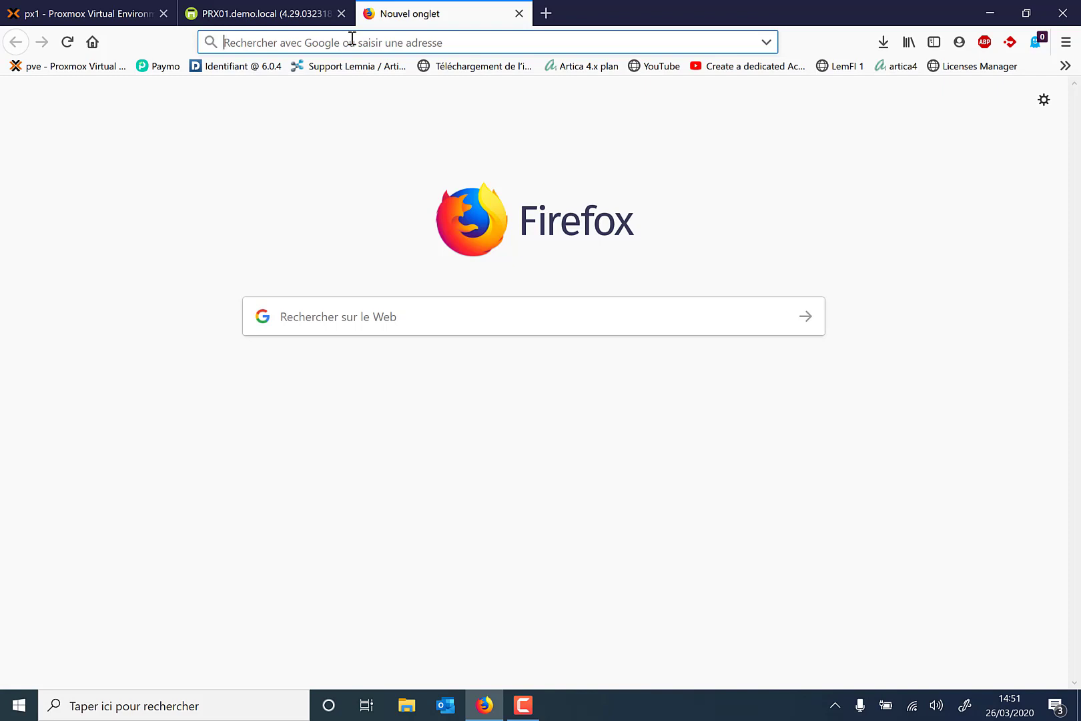
type("http")
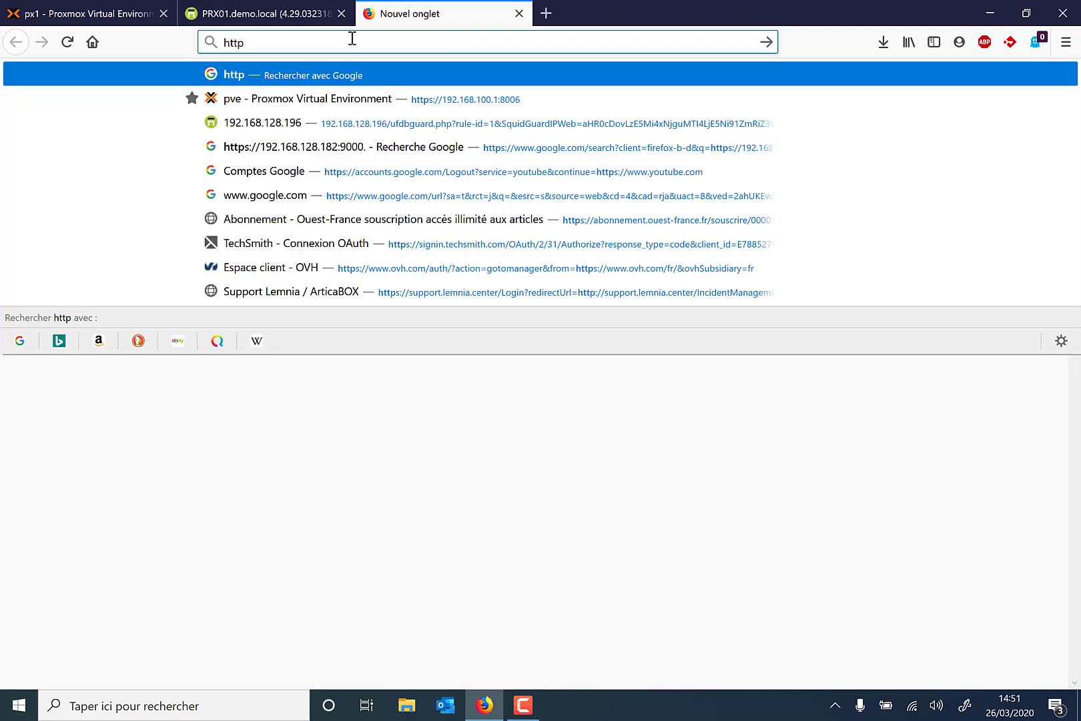
type("s:/")
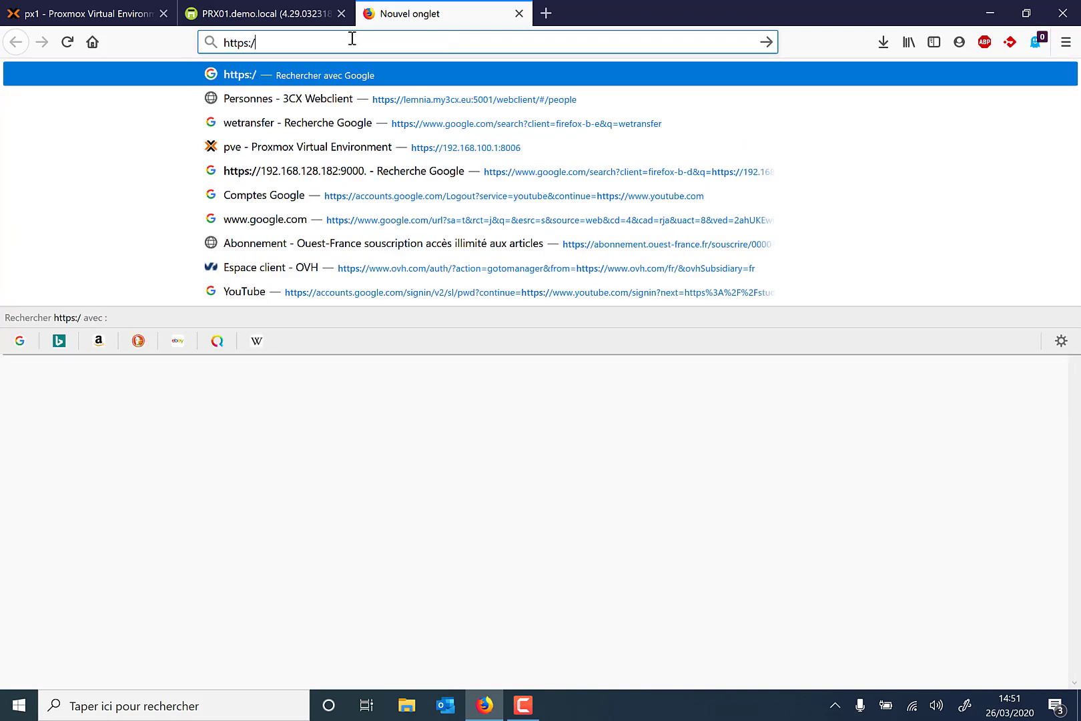
type("/c")
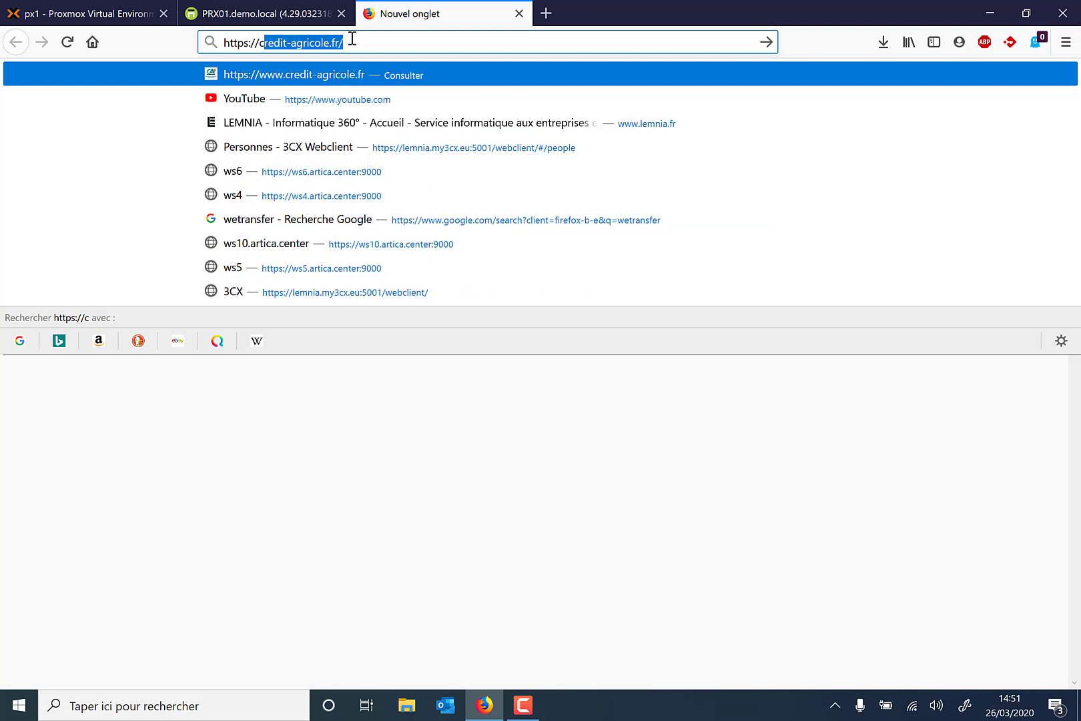
type("onsole.developp")
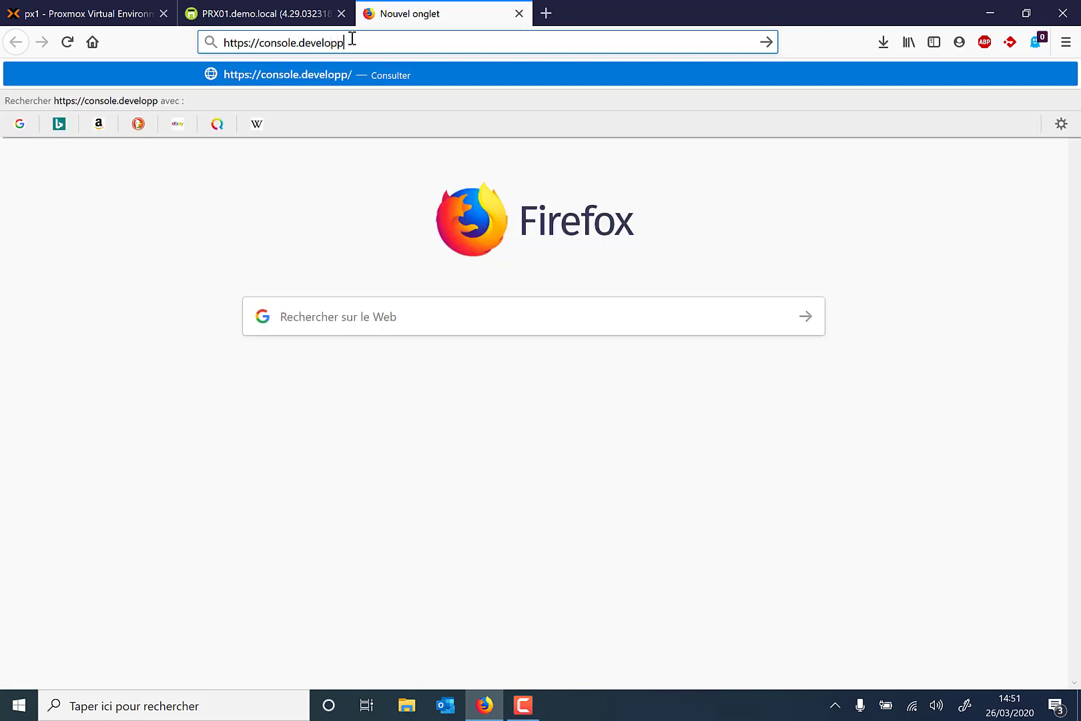
key("BackSpace")
type("ers.google.com")
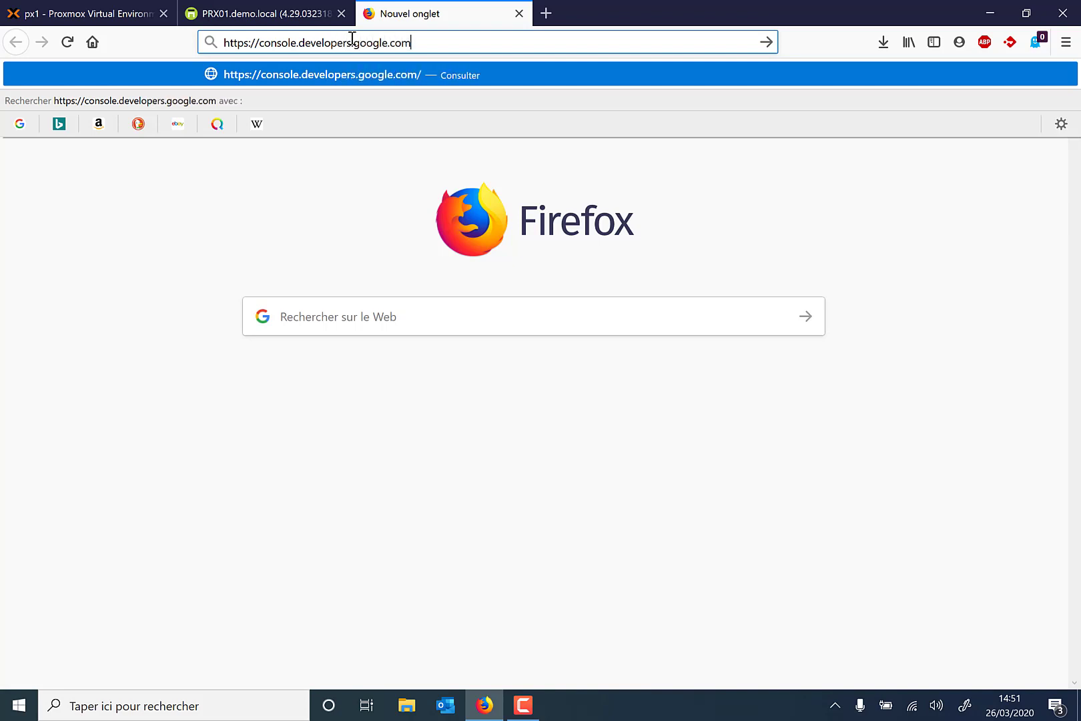
key("Return")
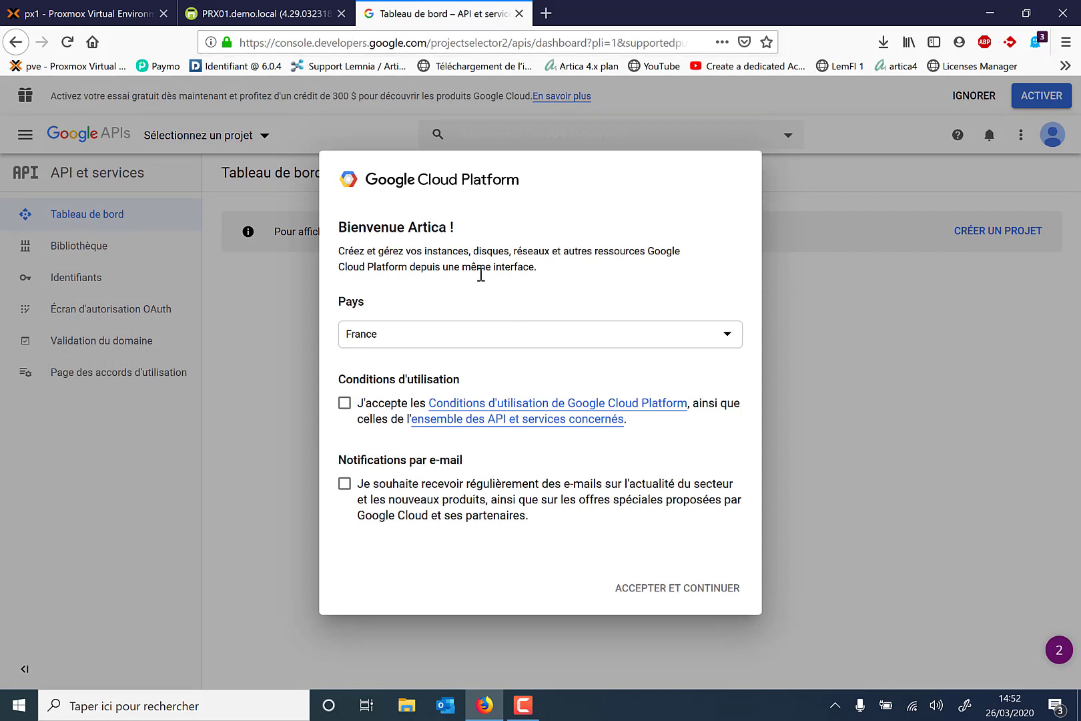
left_click(345, 403)
left_click(700, 595)
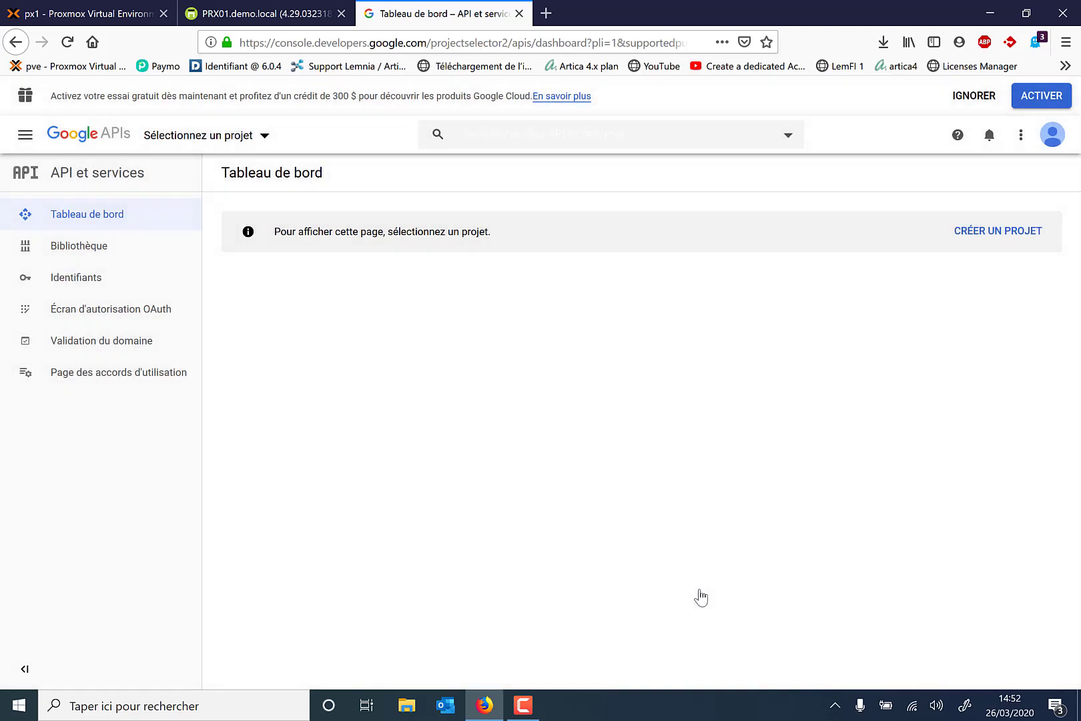
- Create a new Google APIs project named "safe browsing" with no parent organisation
left_click(1014, 234)
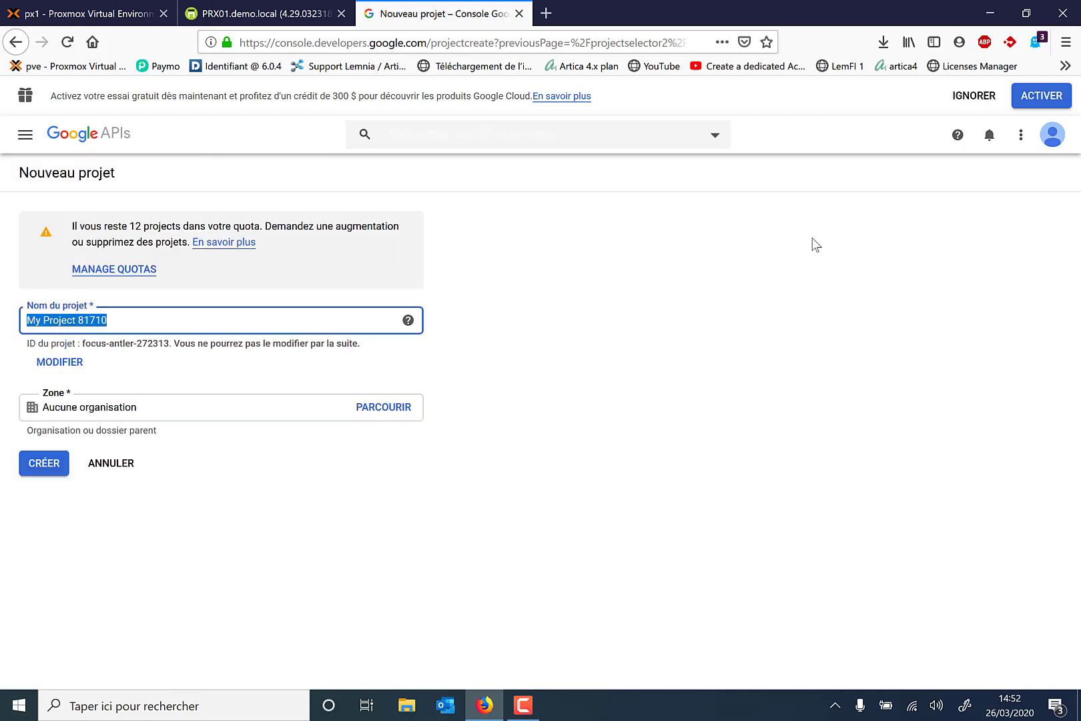
type("safe ")
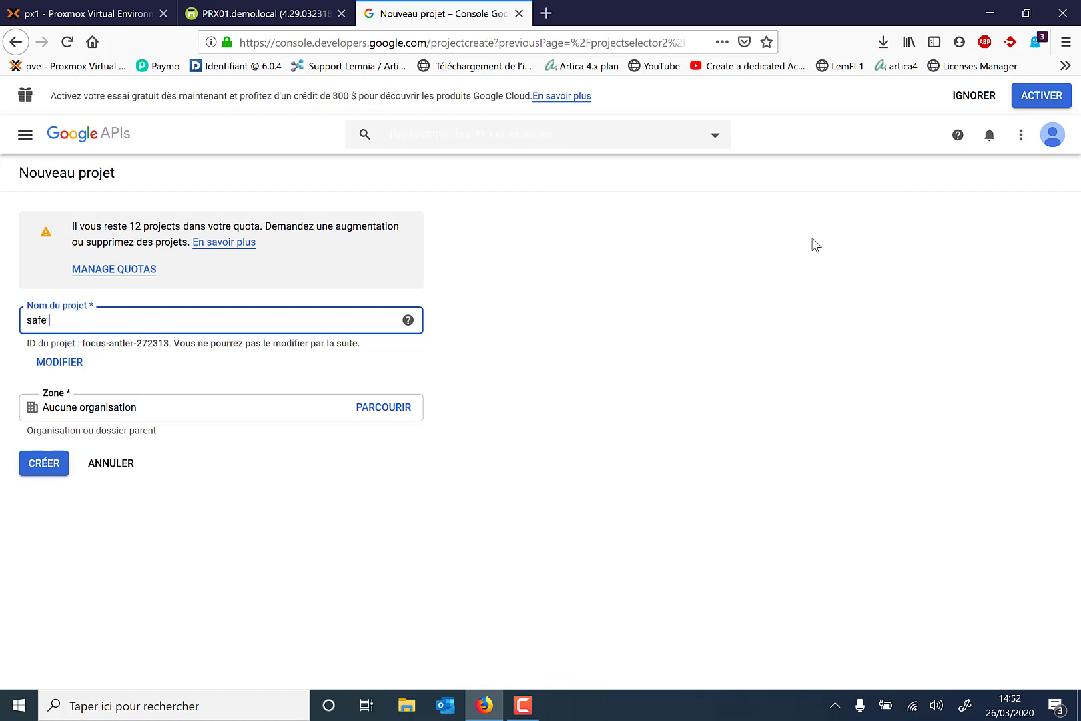
type("browsing")
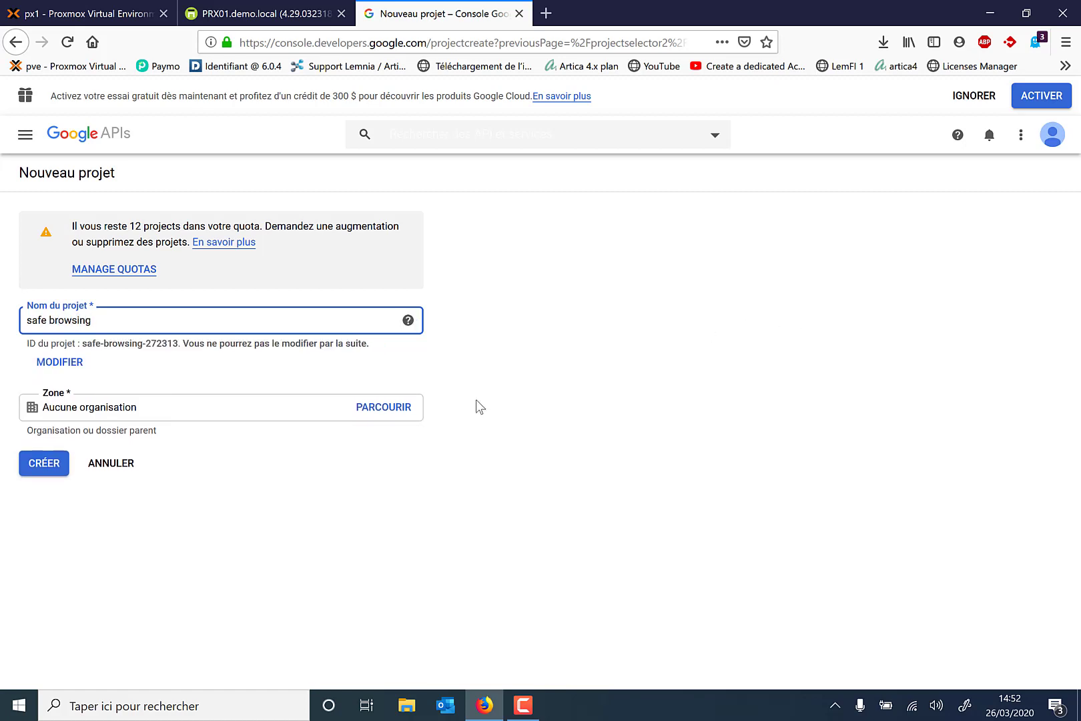
left_click(180, 412)
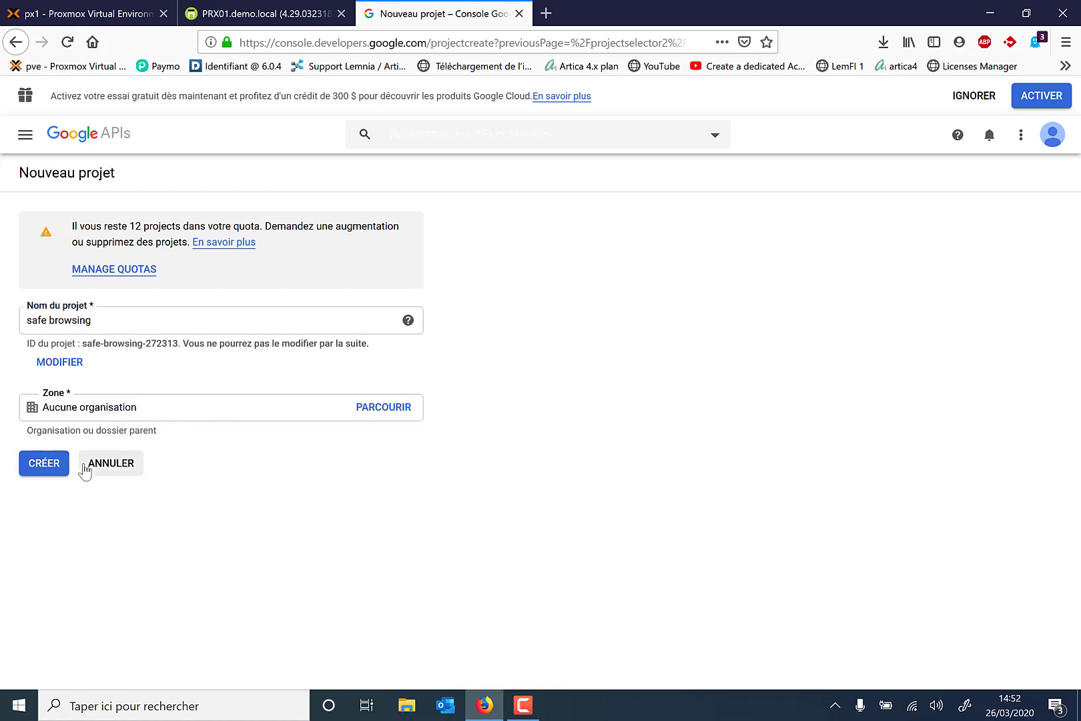
left_click(54, 466)
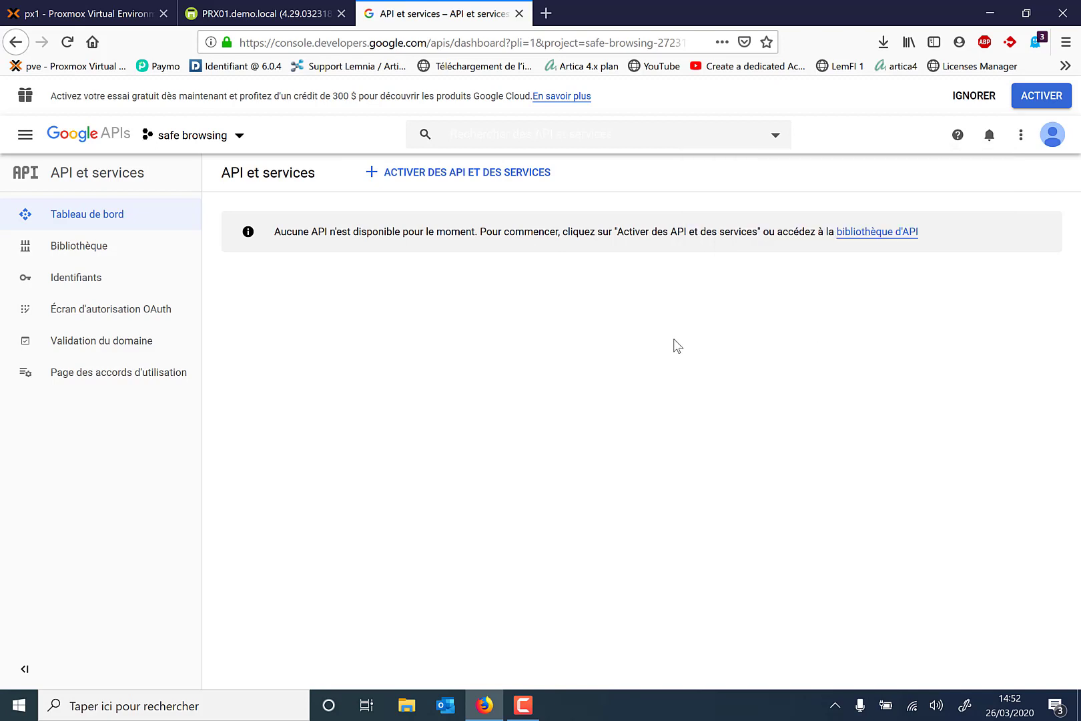
- Search the API library for "safe" and enable the non-legacy Safe Browsing API for the project
left_click(430, 172)
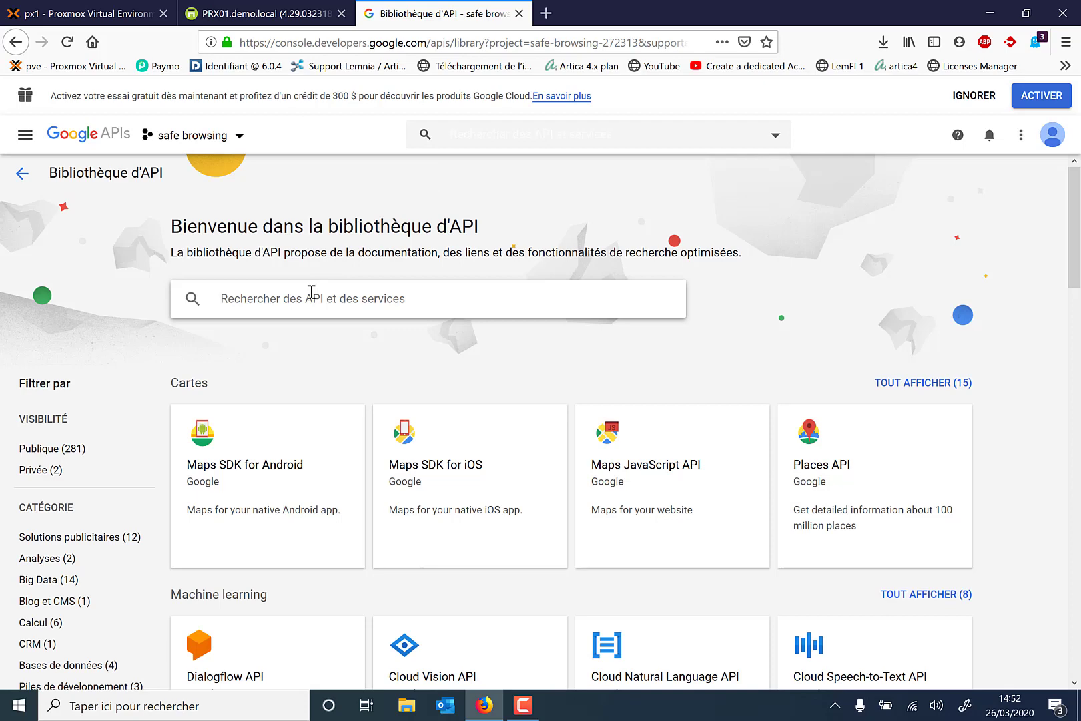
type("safe")
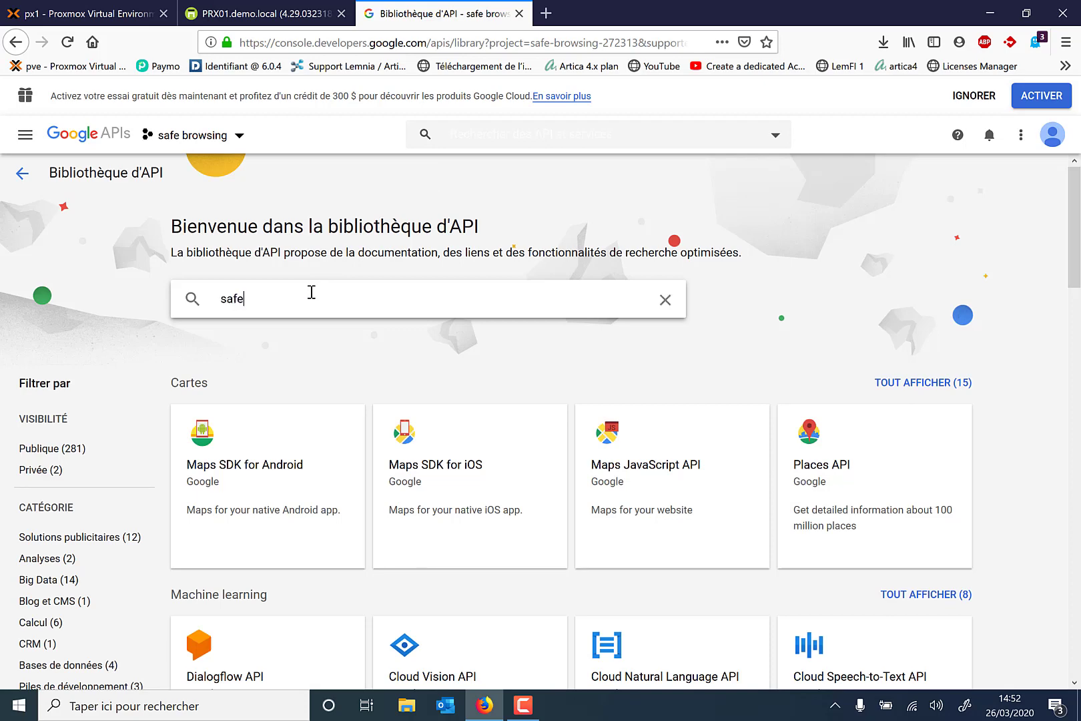
key("Return")
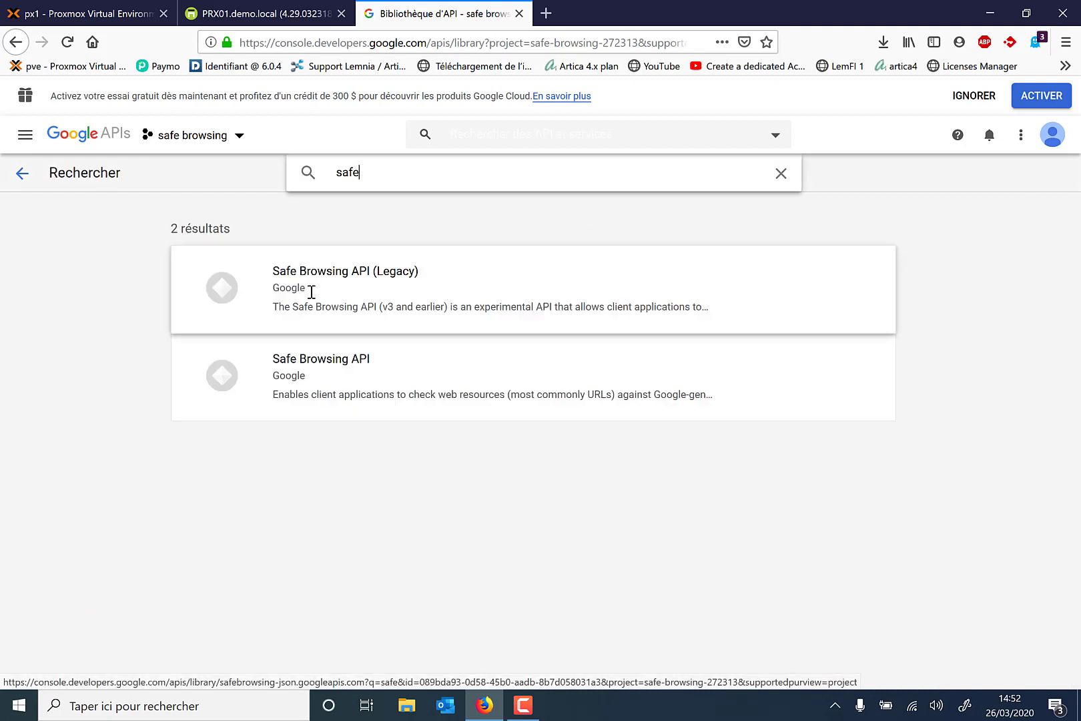
left_click(321, 369)
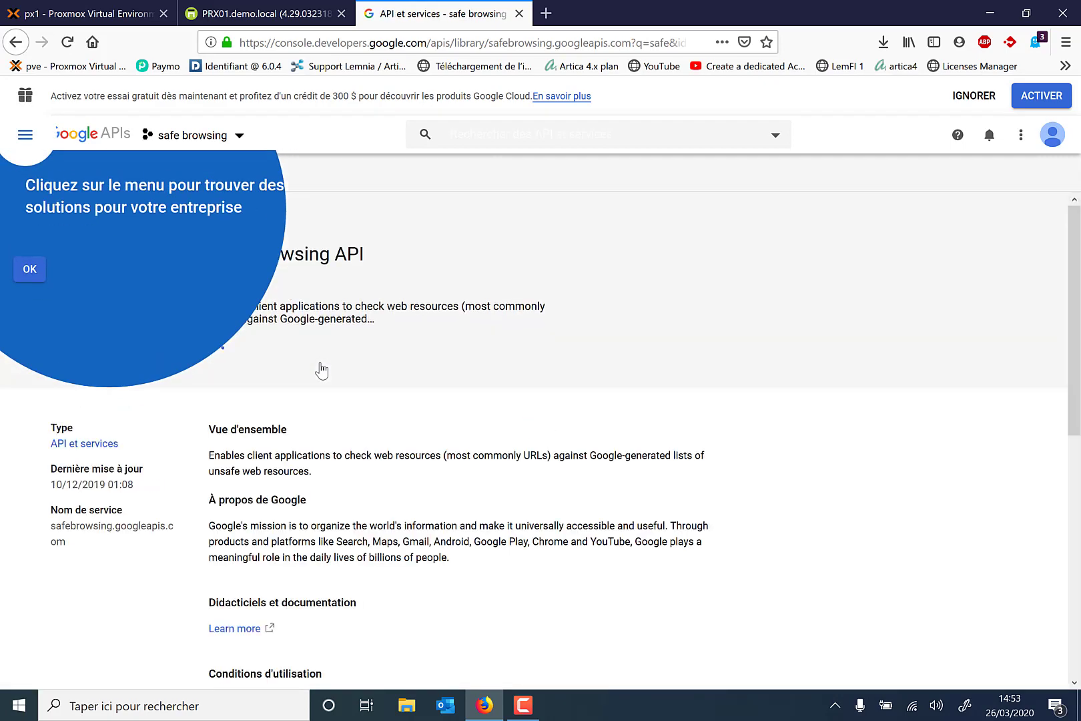
left_click(31, 272)
left_click(240, 355)
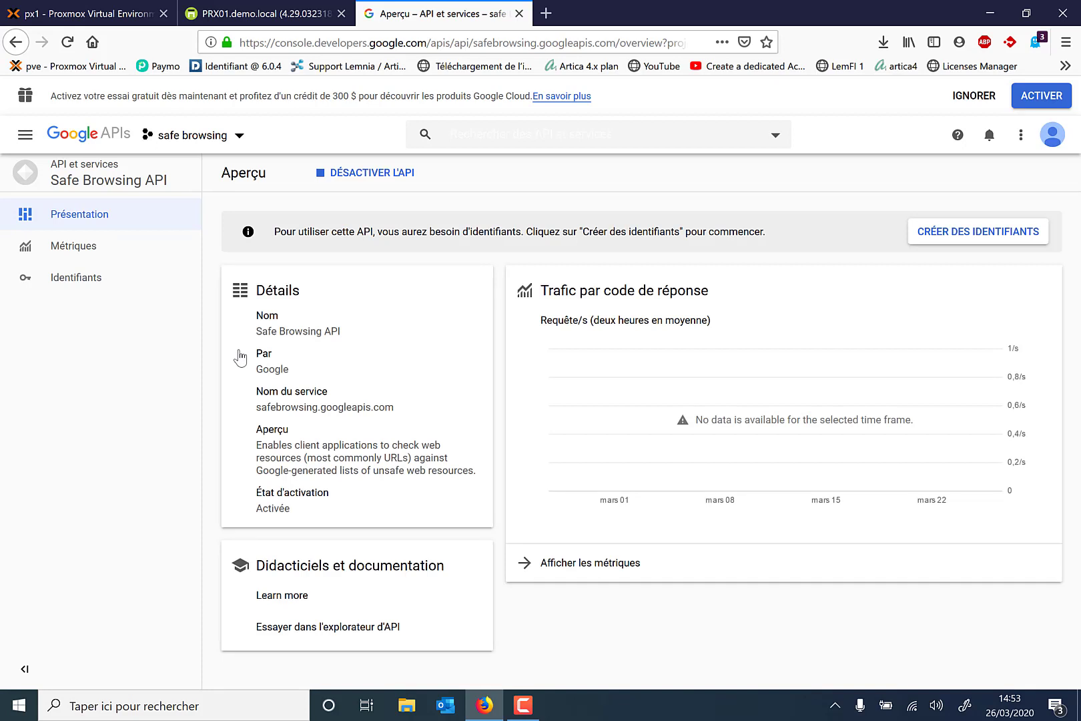
- Create credentials for the project with Safe Browsing API as the API in use, generating an API key
left_click(934, 237)
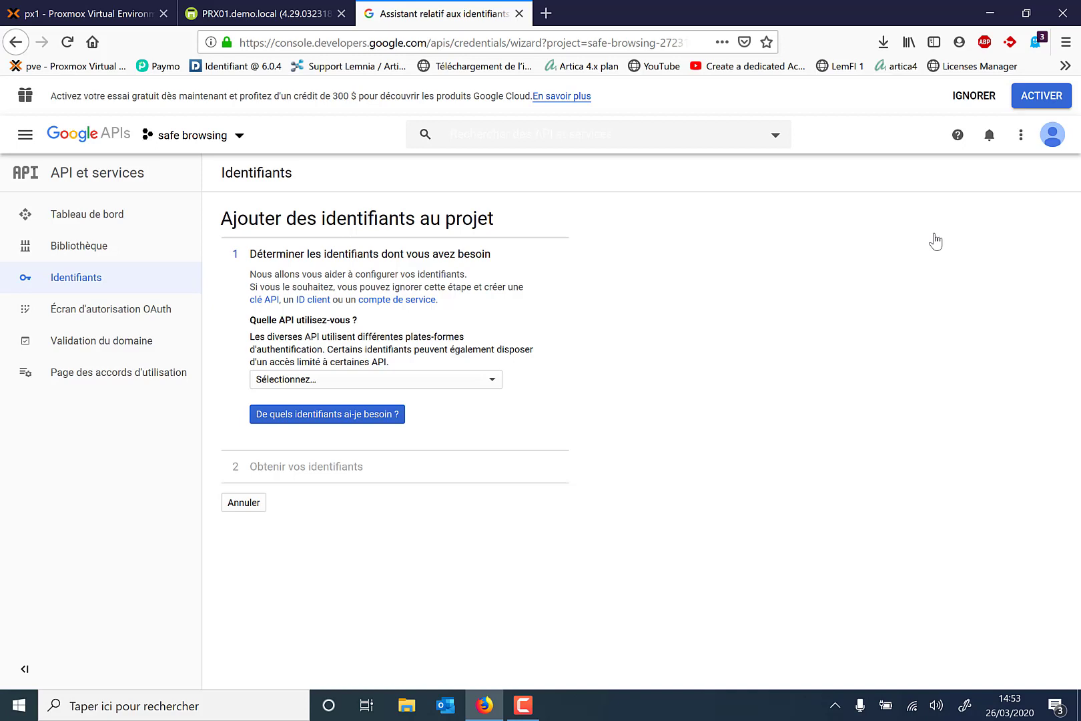
left_click(409, 381)
left_click(342, 387)
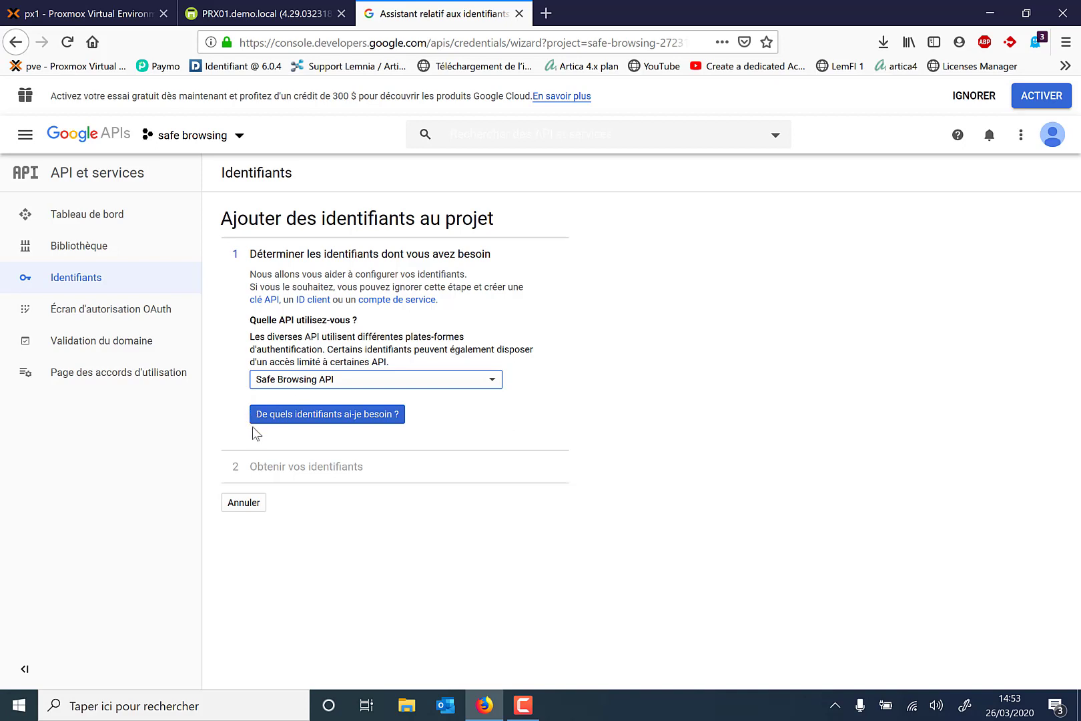
left_click(297, 427)
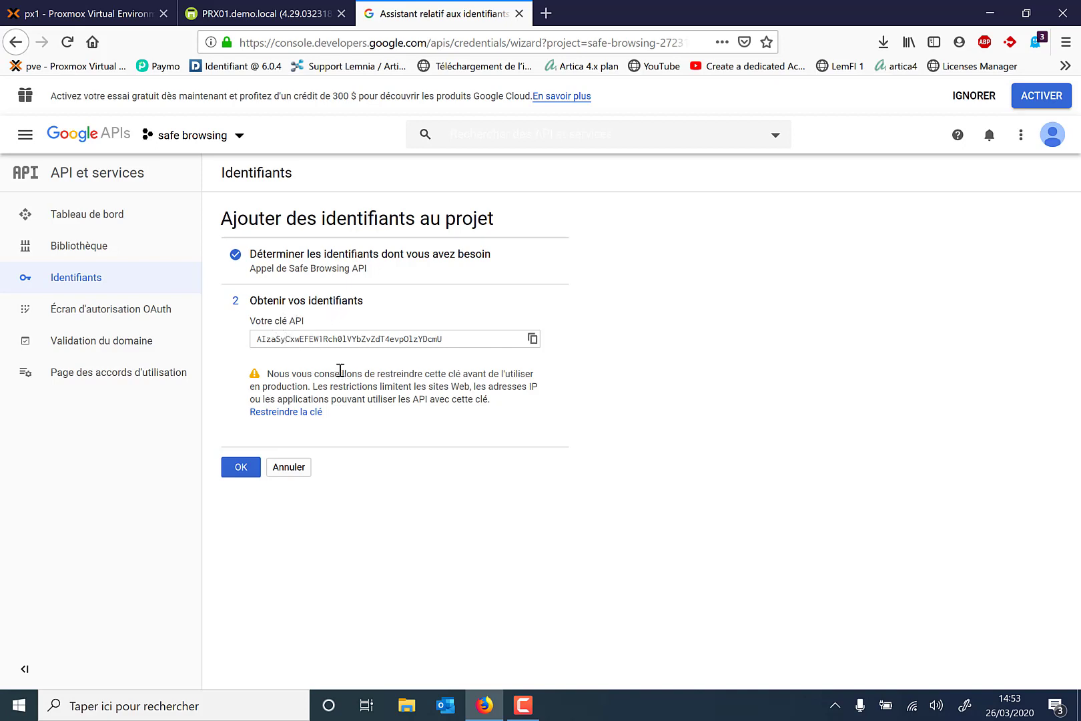
- Copy the generated API key into a new Bloc-notes document and complete the credentials wizard in the browser
left_click(337, 344)
key("ctrl+c")
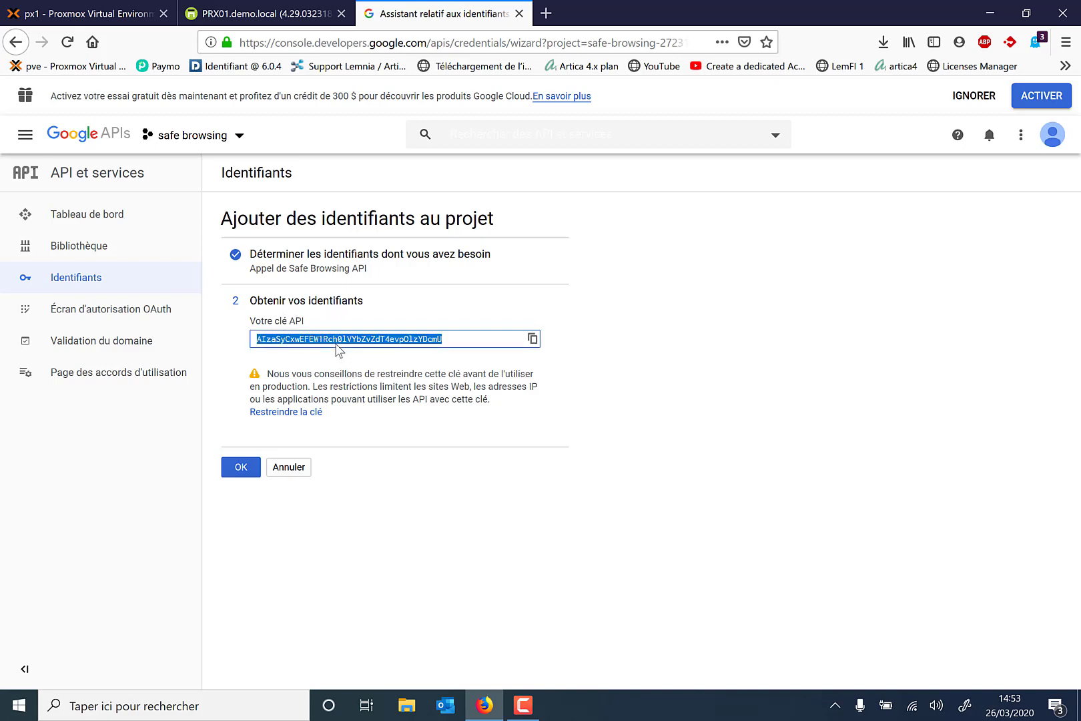
left_click(193, 705)
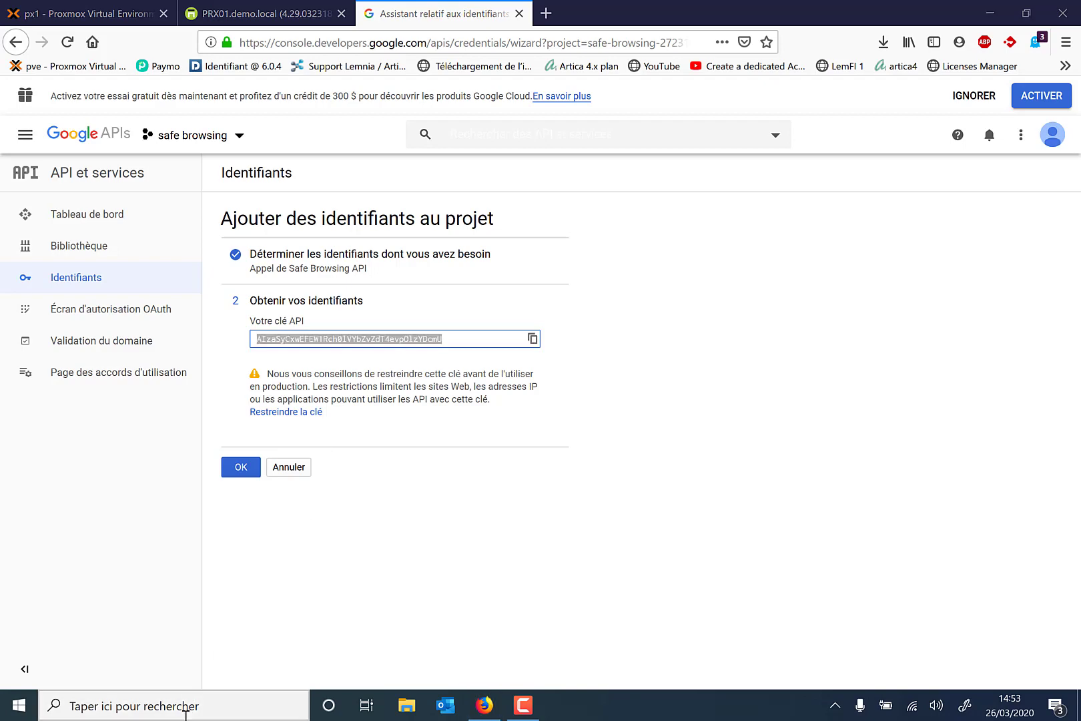
type("bloc")
key("Return")
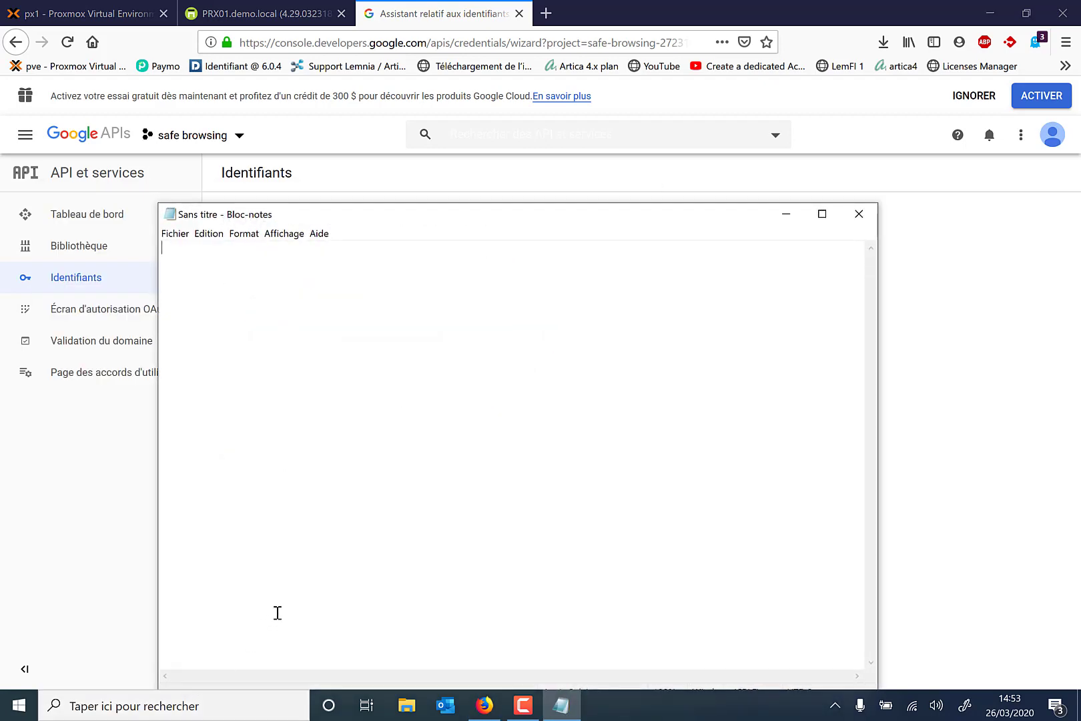
key("ctrl+v")
key("Return")
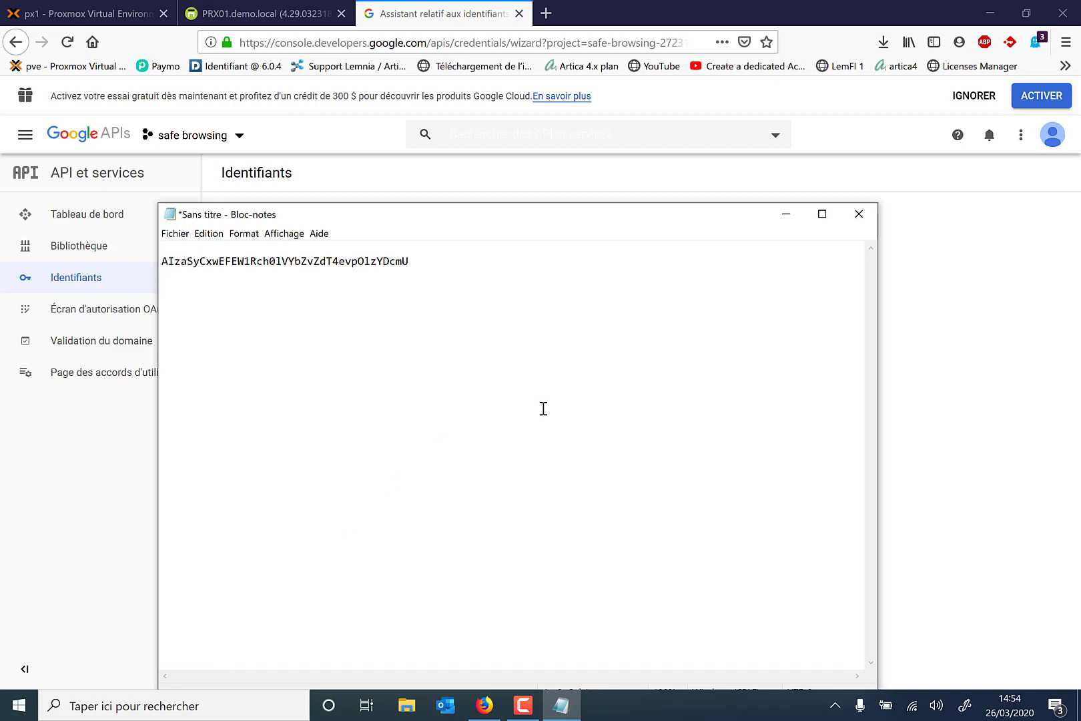
left_click(782, 217)
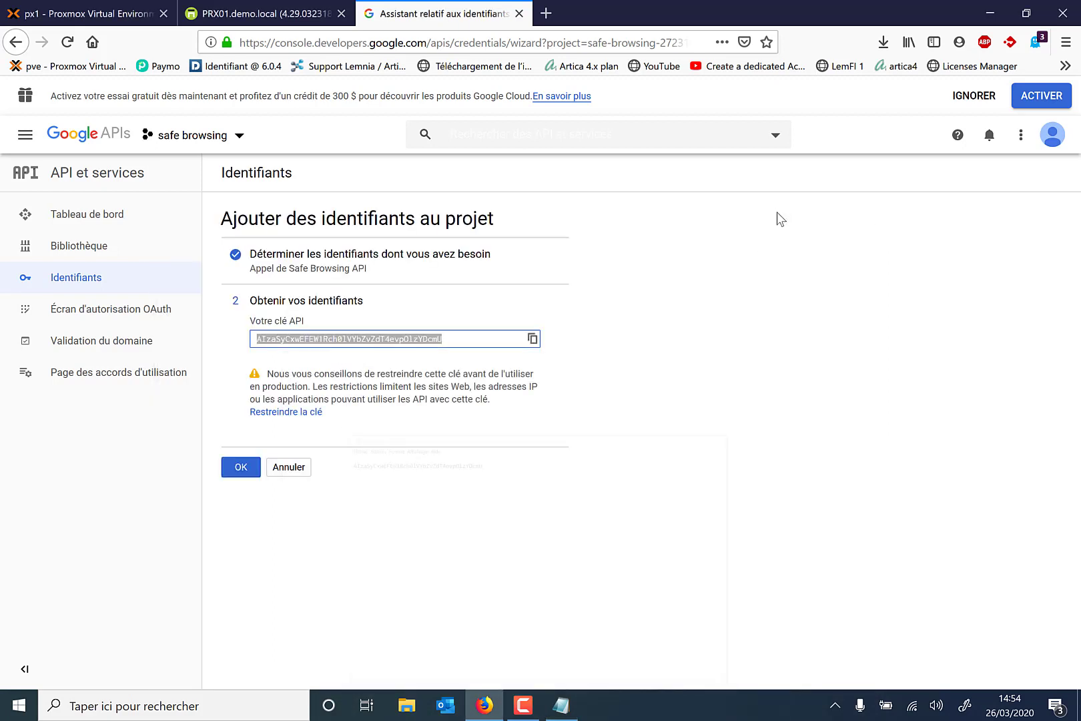
left_click(238, 469)
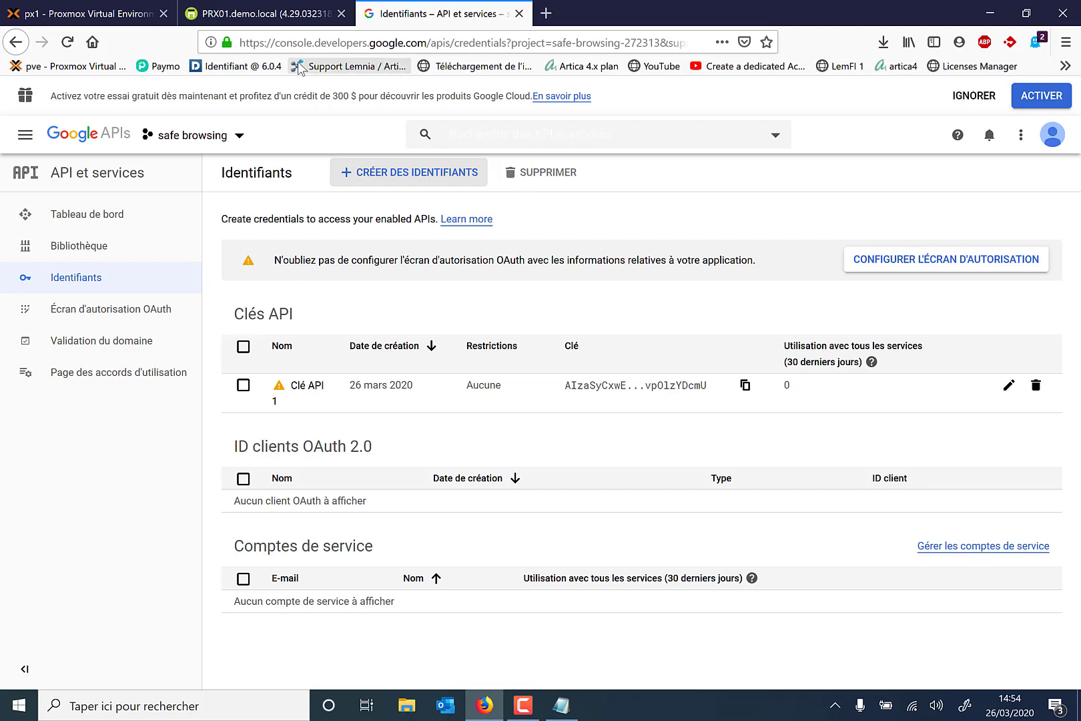
- Paste the API key into the Google Safe Browsing key field on the PRX01 console and apply the settings
left_click(255, 20)
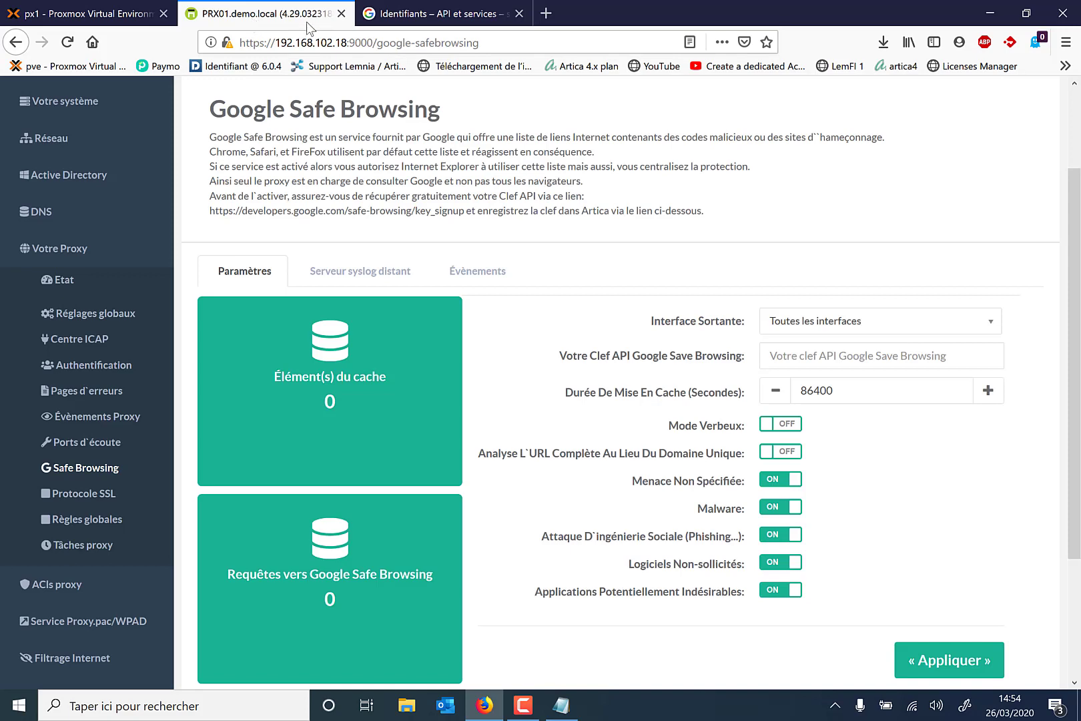
left_click(809, 354)
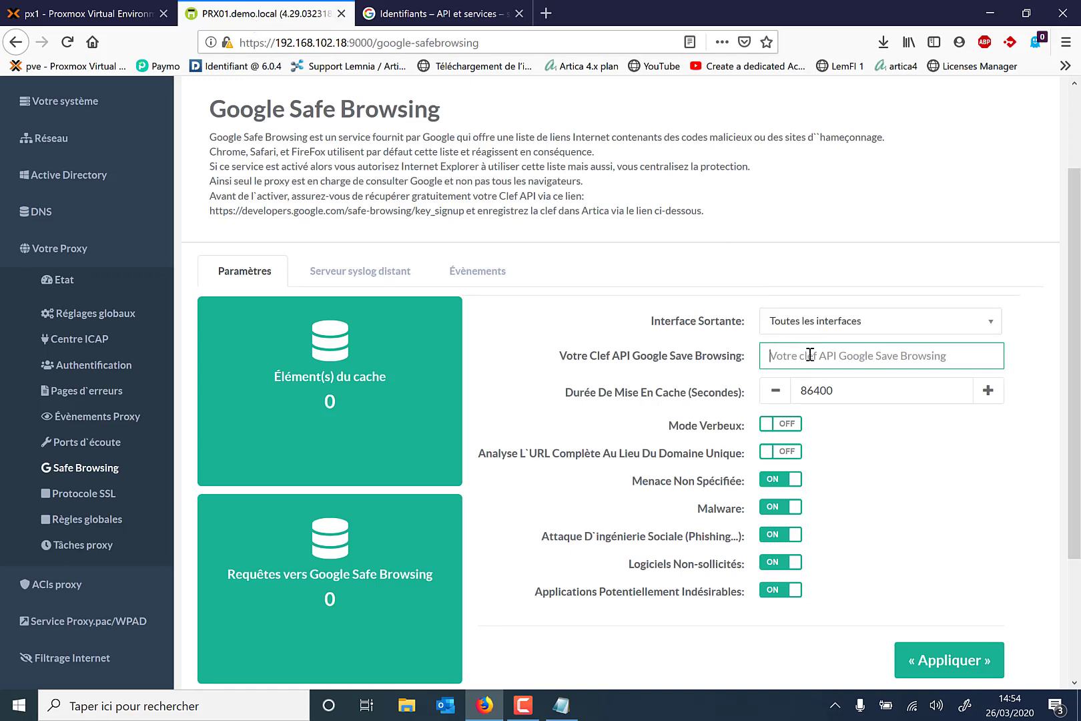
key("ctrl+v")
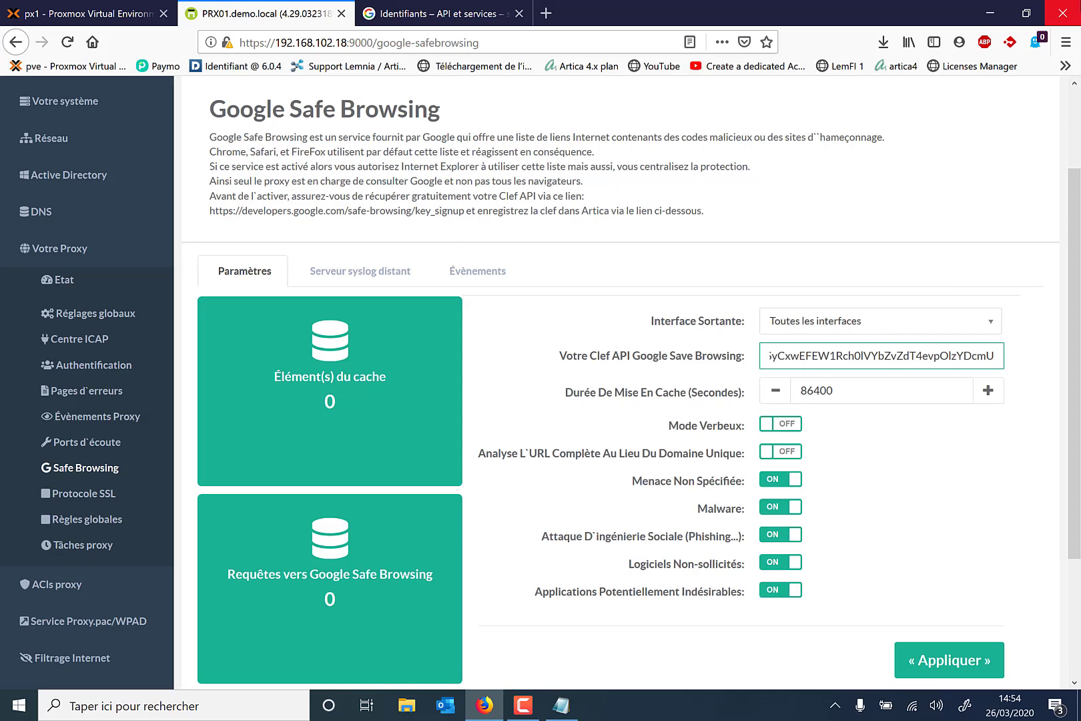
scroll(887, 250, "down", 3)
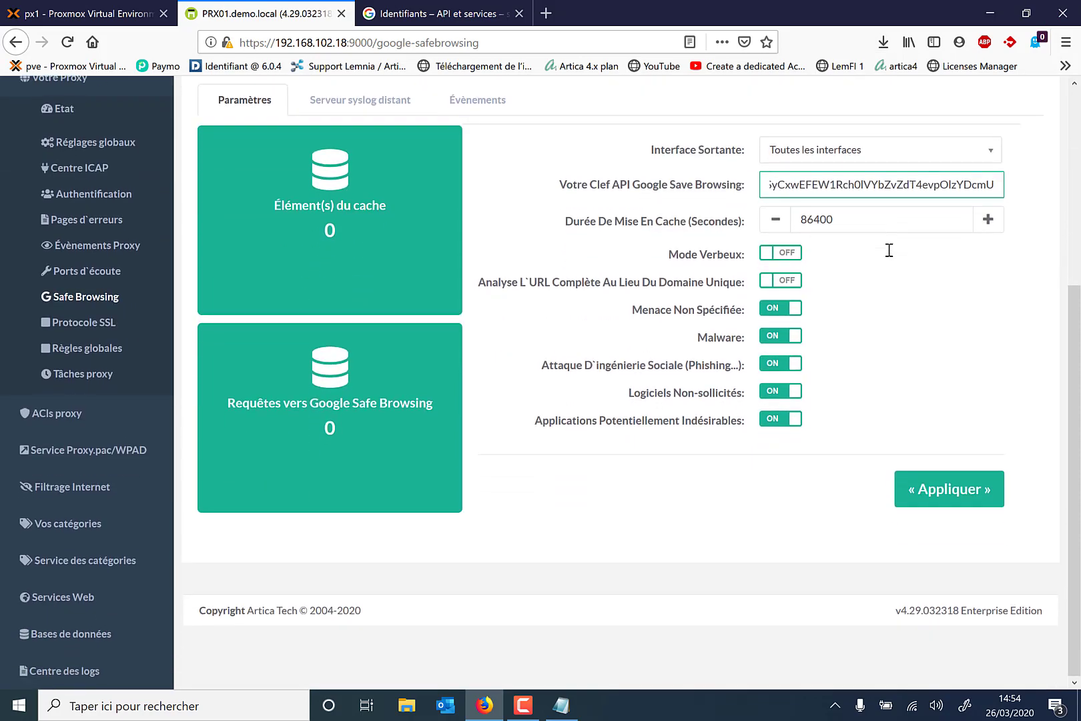
left_click(954, 494)
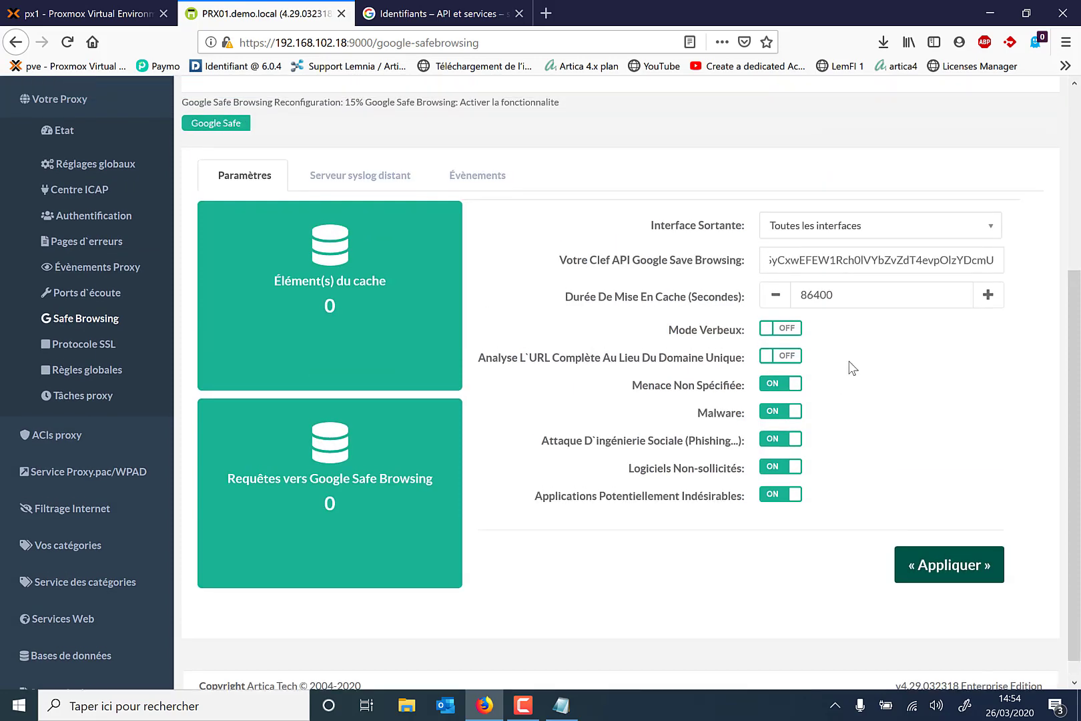
scroll(853, 367, "up", 2)
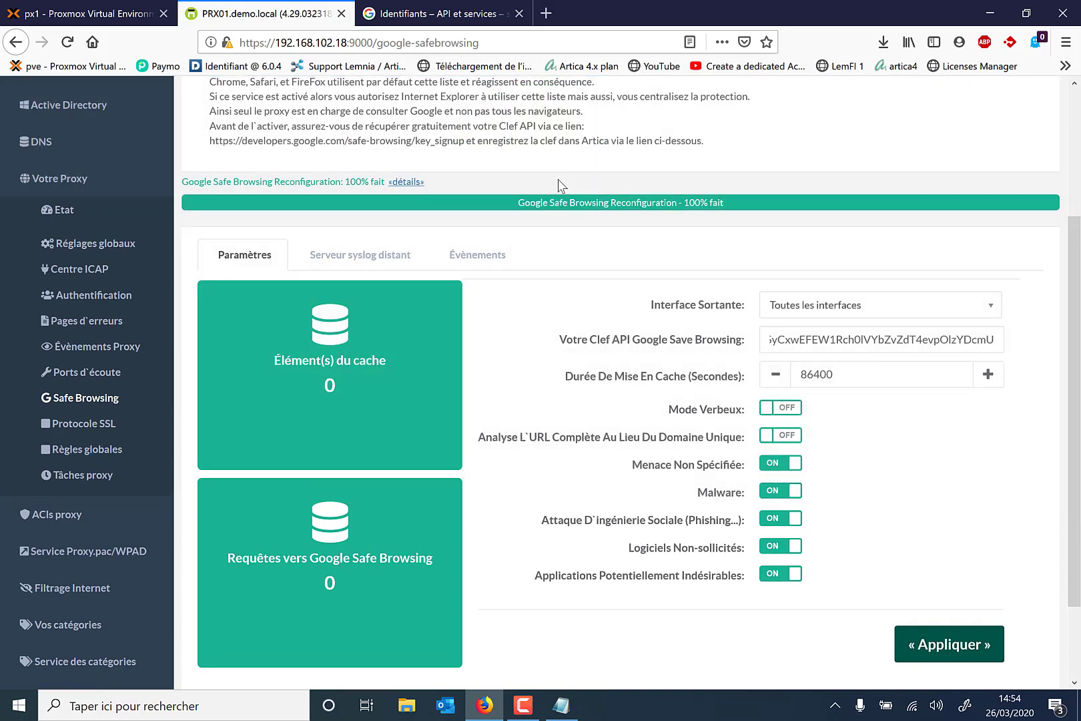
- Check the Safe Browsing events list, and review the service's parameters and reconfiguration status
left_click(487, 259)
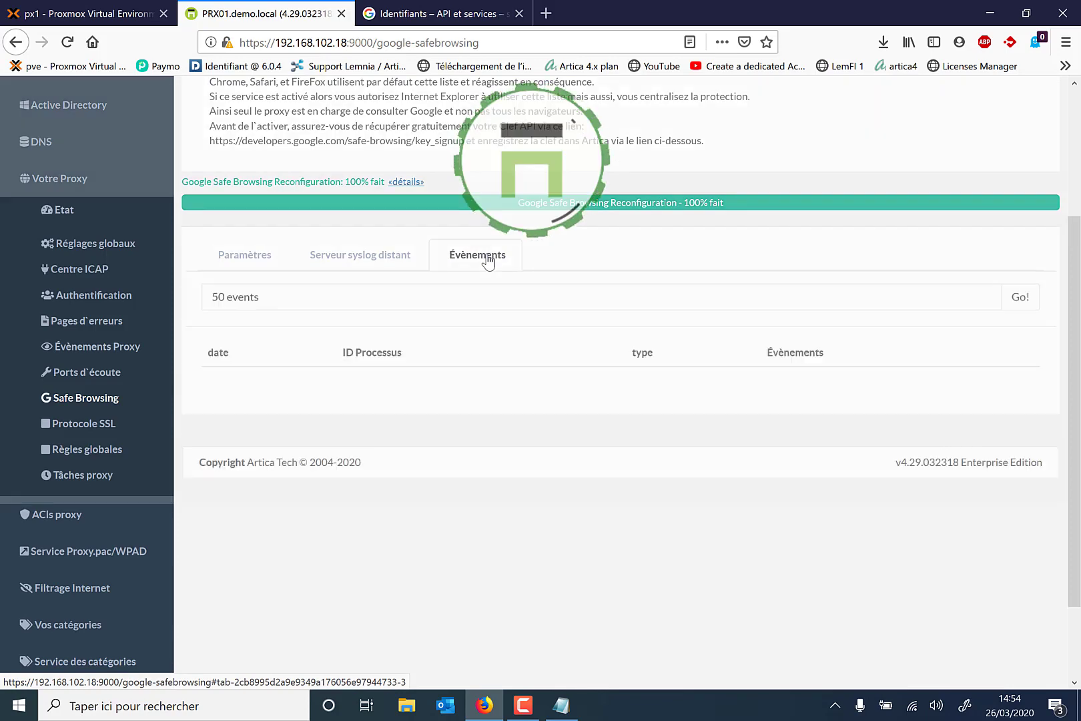
left_click(236, 259)
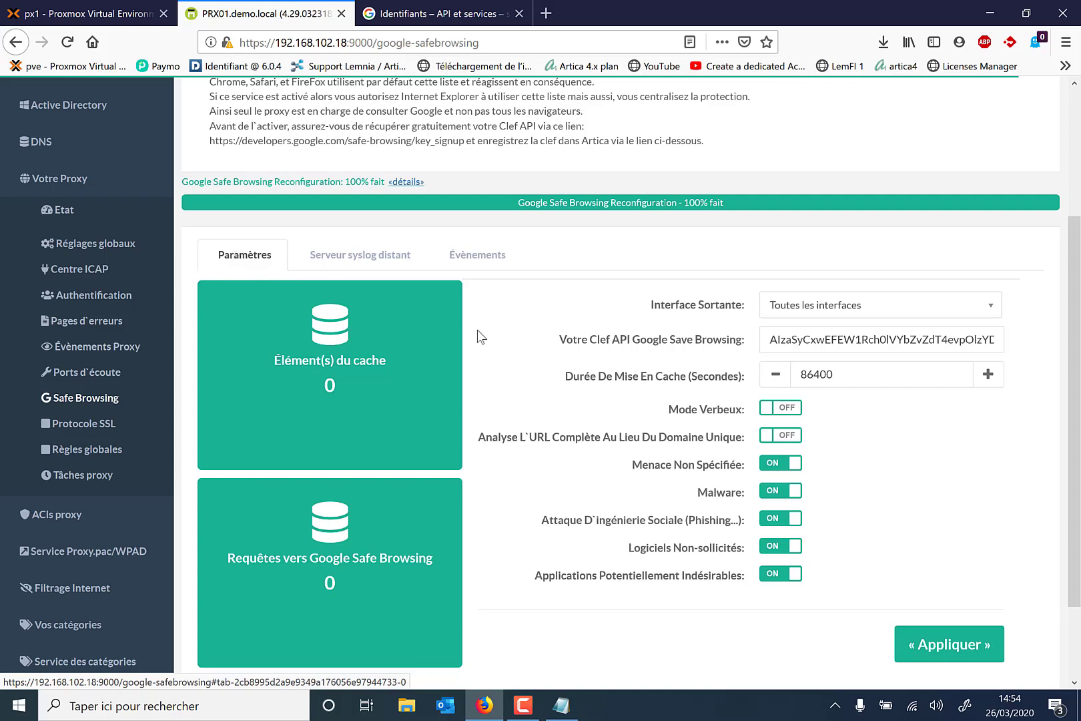
scroll(538, 406, "up", 3)
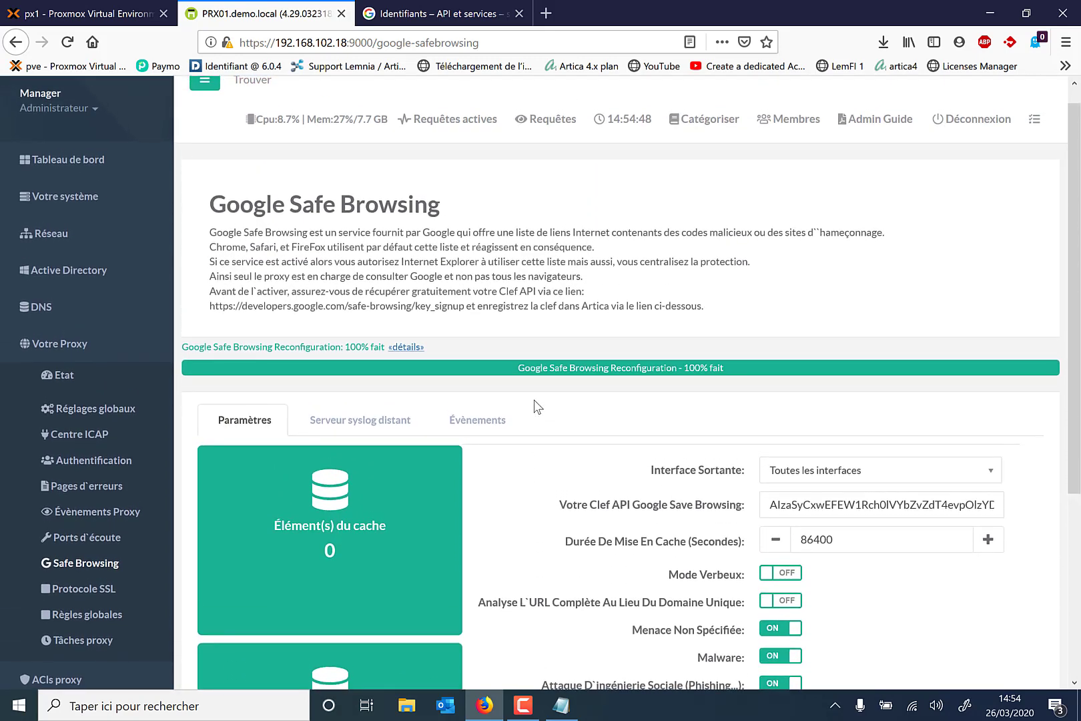
scroll(535, 405, "down", 5)
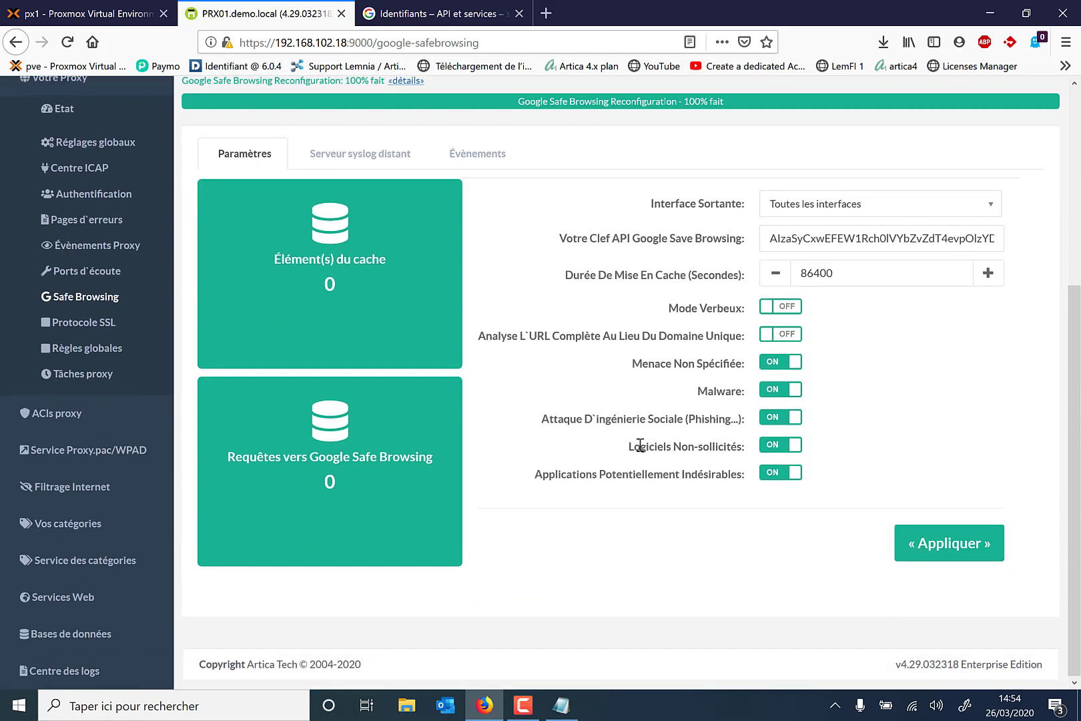